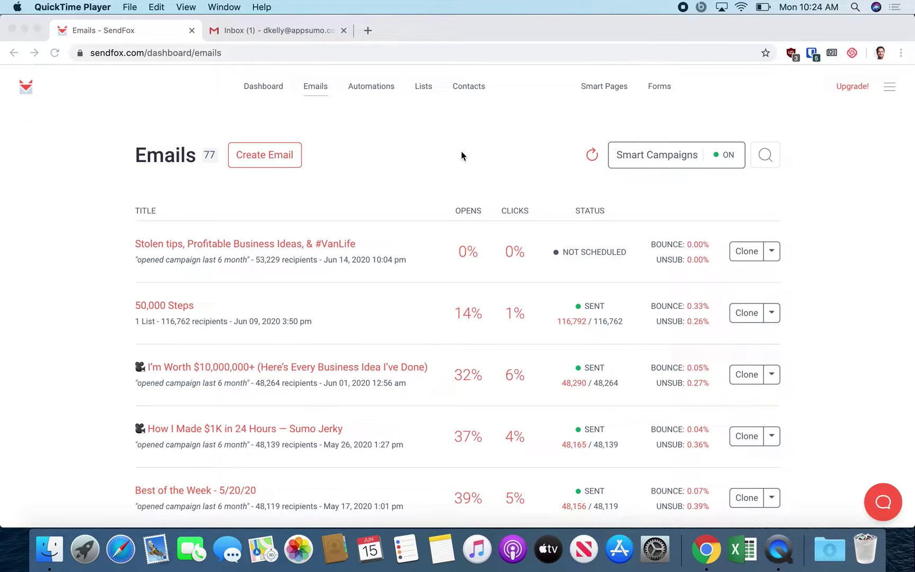
Step: Open the content source management from the Smart Campaigns settings and view the Social Media profiles
click(462, 156)
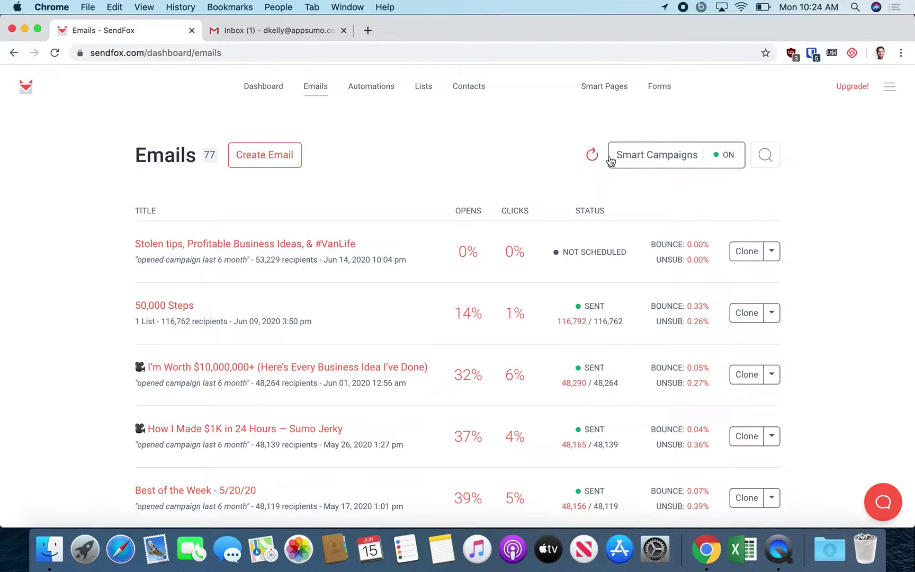
click(639, 167)
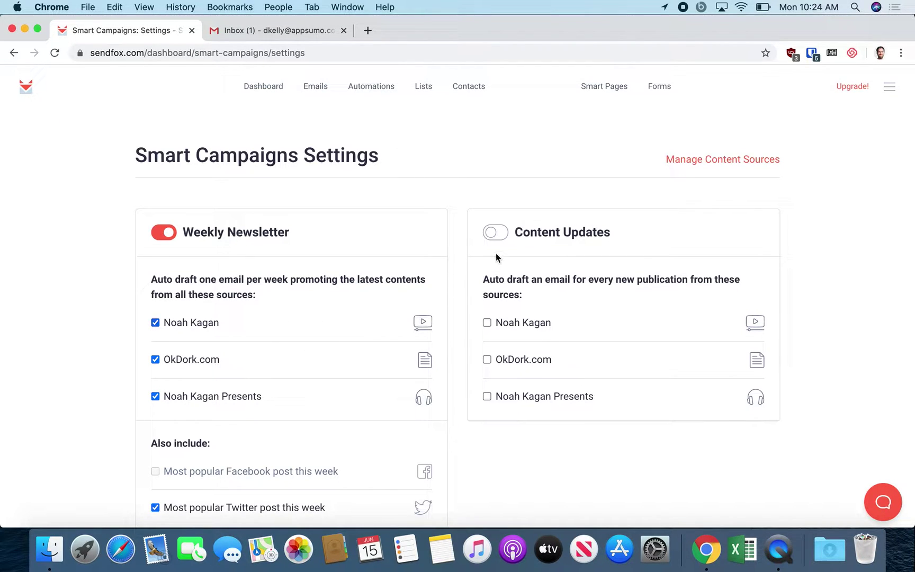
click(696, 162)
scroll(575, 297, down, 1)
scroll(575, 296, down, 3)
click(639, 169)
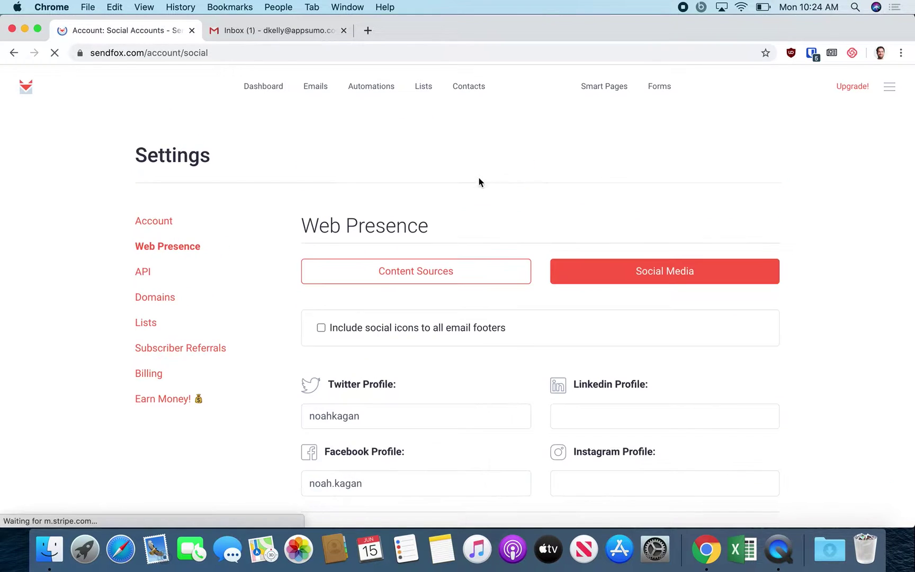
Step: Review the blog, podcast and YouTube feeds listed under Content Sources in the Web Presence settings
click(472, 269)
scroll(500, 330, down, 5)
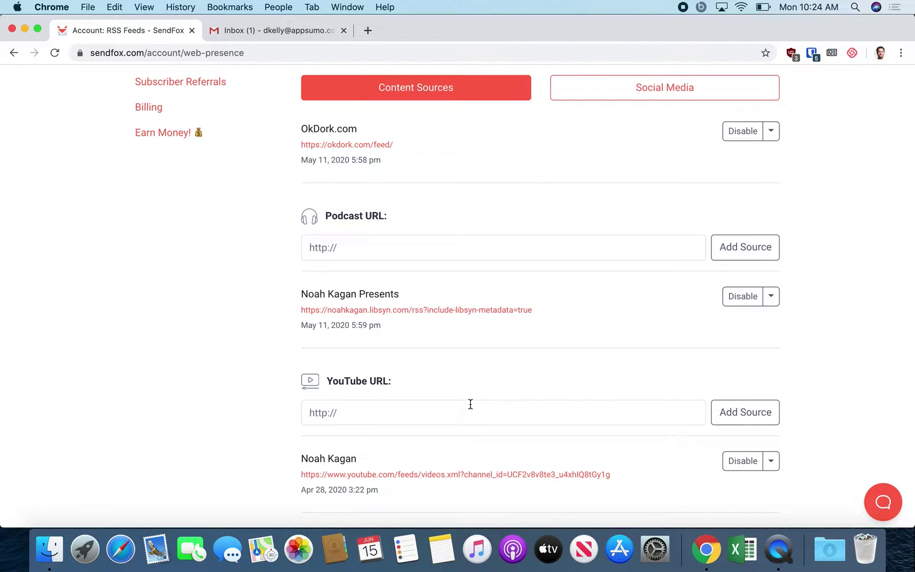
scroll(493, 339, up, 3)
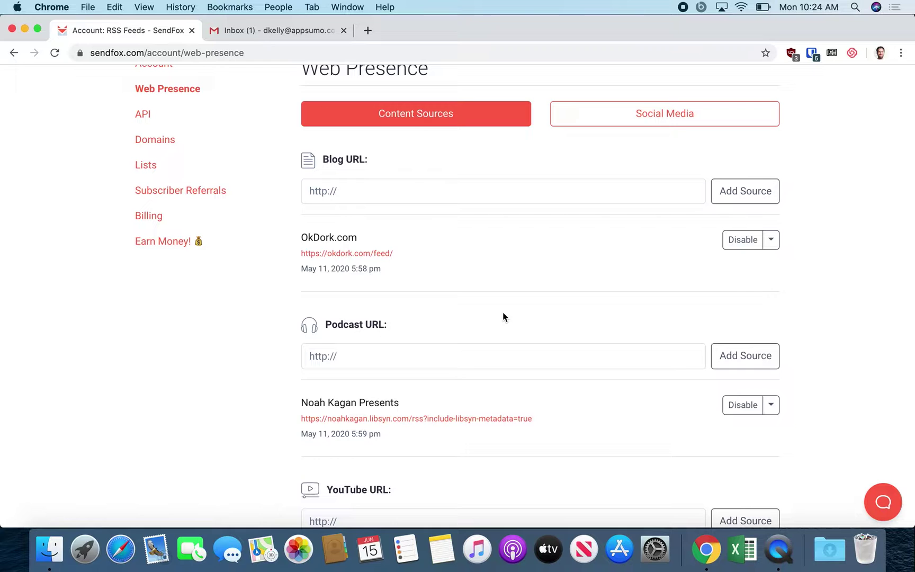
scroll(503, 313, up, 4)
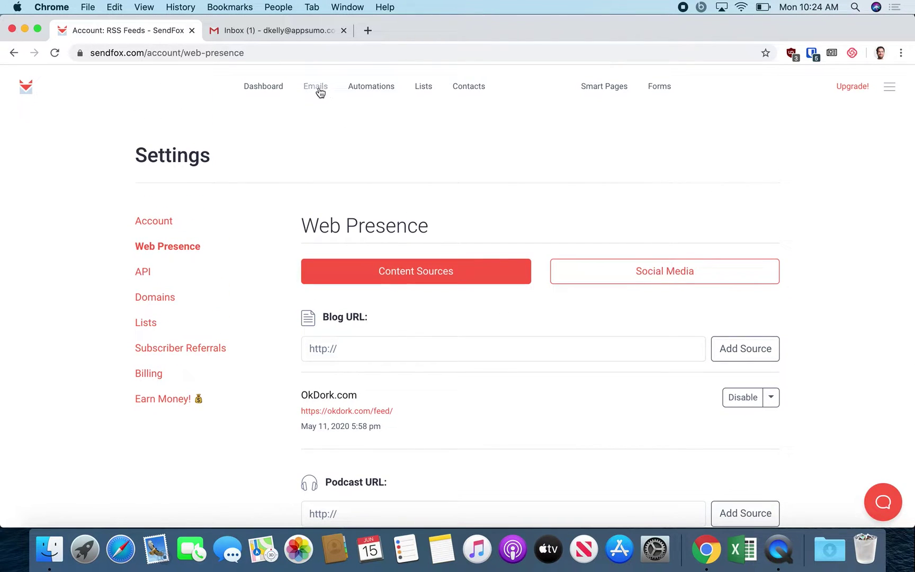
Step: Return to the Smart Campaigns settings and review the Weekly Newsletter and Content Updates source options
click(319, 90)
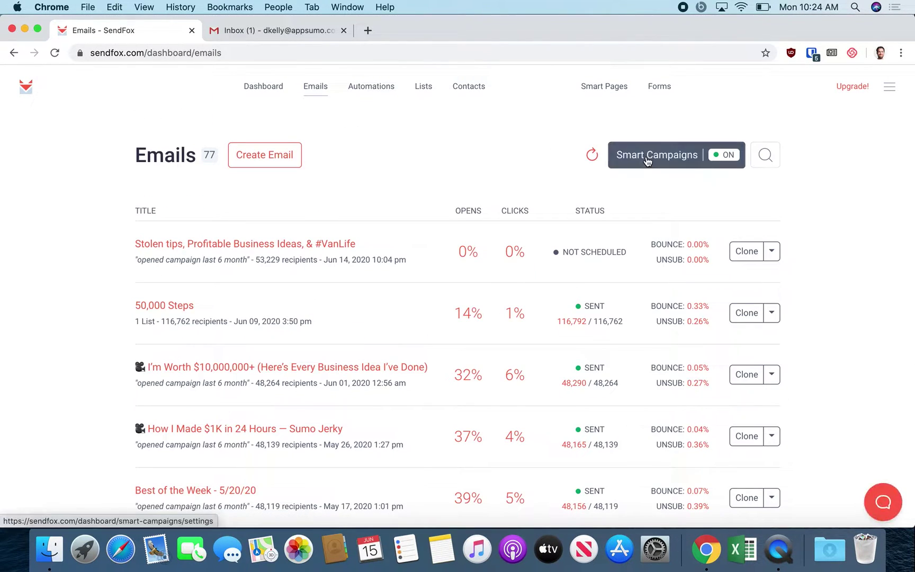
click(647, 159)
scroll(390, 272, down, 1)
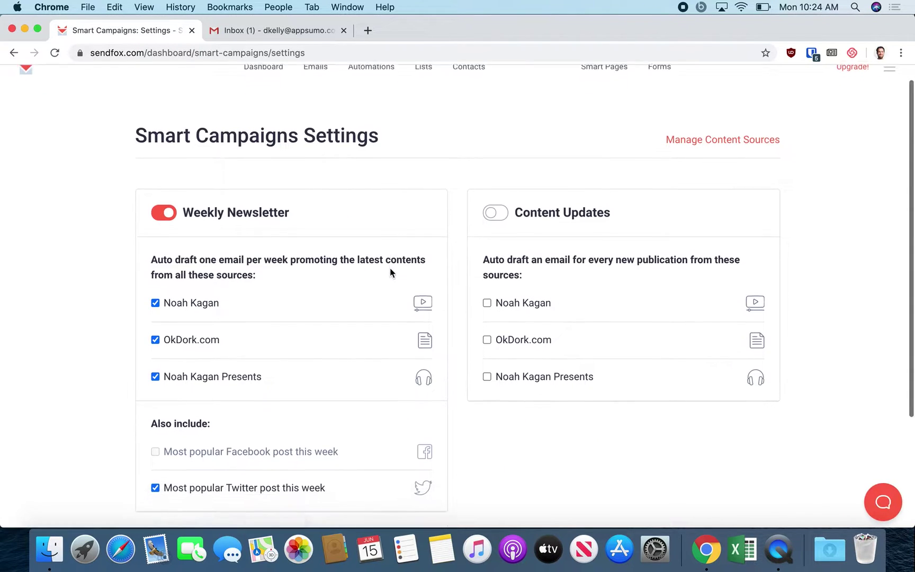
scroll(390, 272, down, 1)
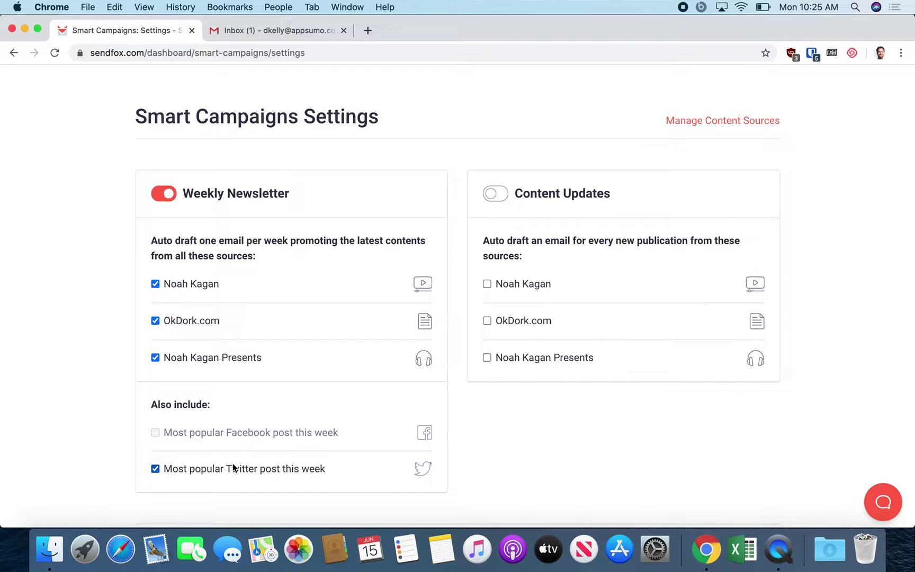
scroll(232, 468, up, 2)
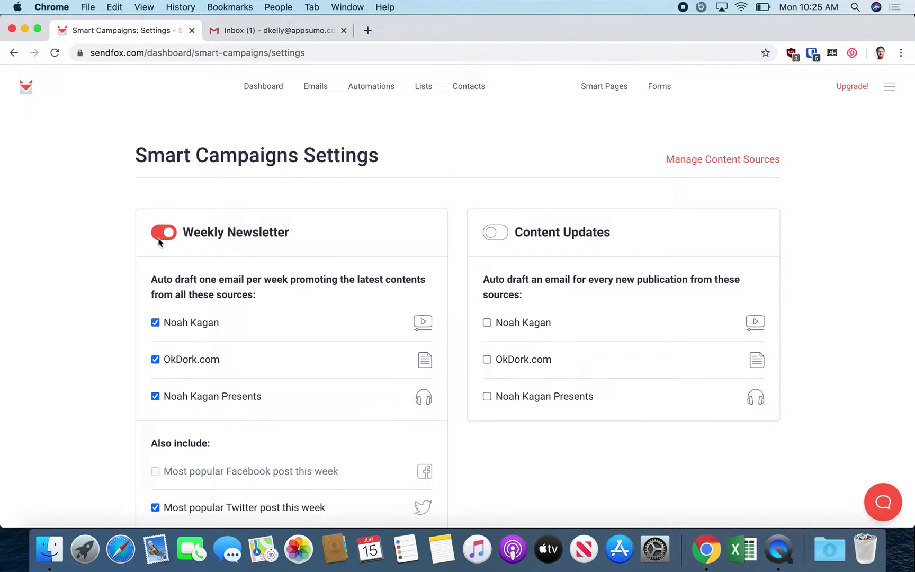
Step: Generate a new smart campaign from the Emails list and check its Smart Campaign label
click(319, 88)
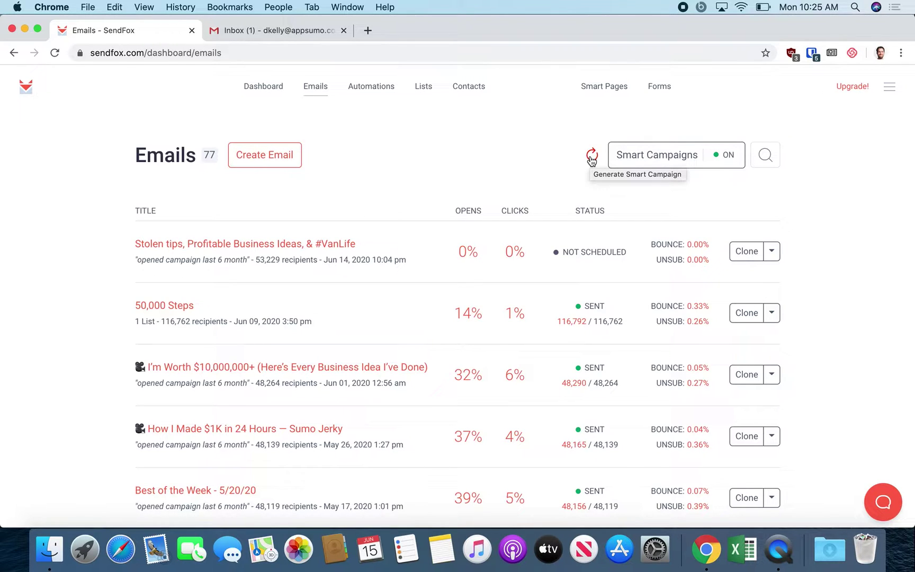
click(593, 156)
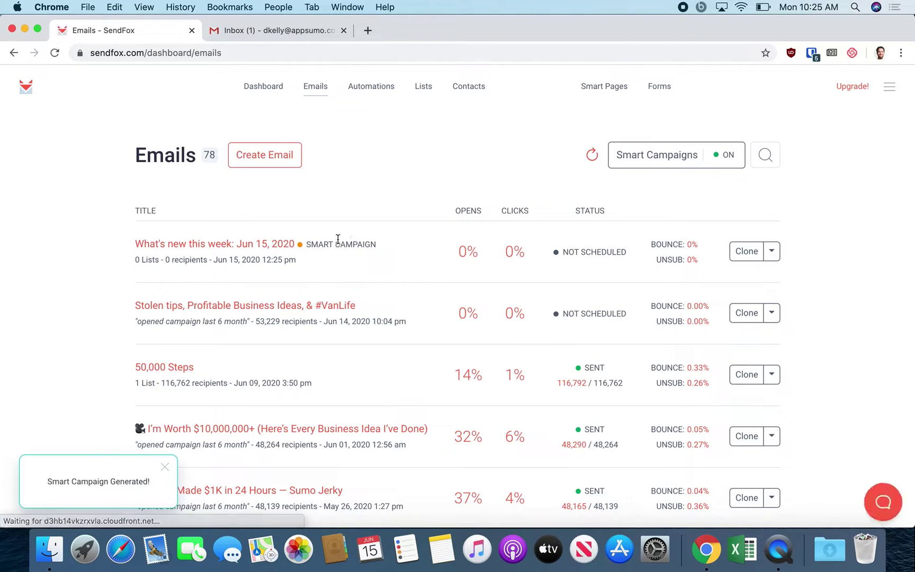
triple_click(338, 241)
click(360, 246)
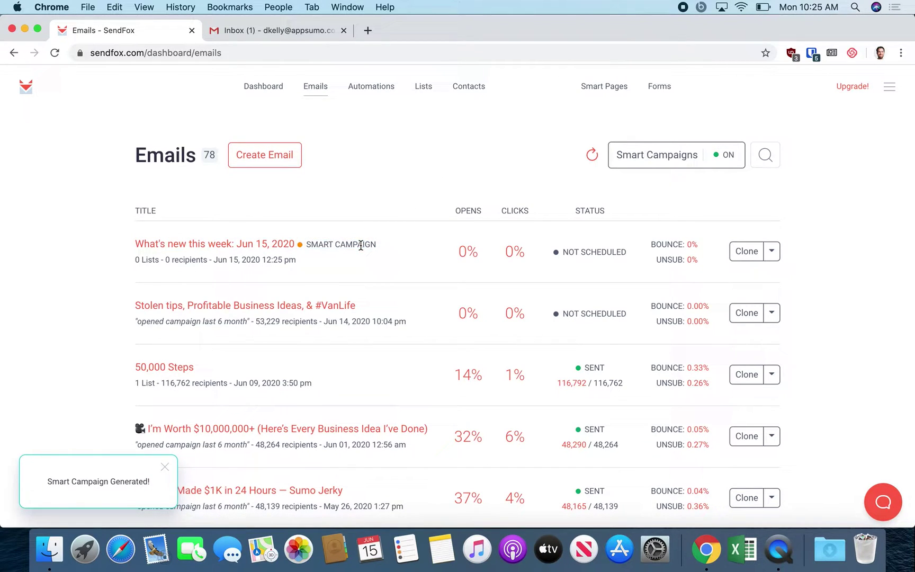
Step: Open the "What's new this week: Jun 15, 2020" email and examine its drafted videos, article, podcast and popular tweet through to the end
click(265, 247)
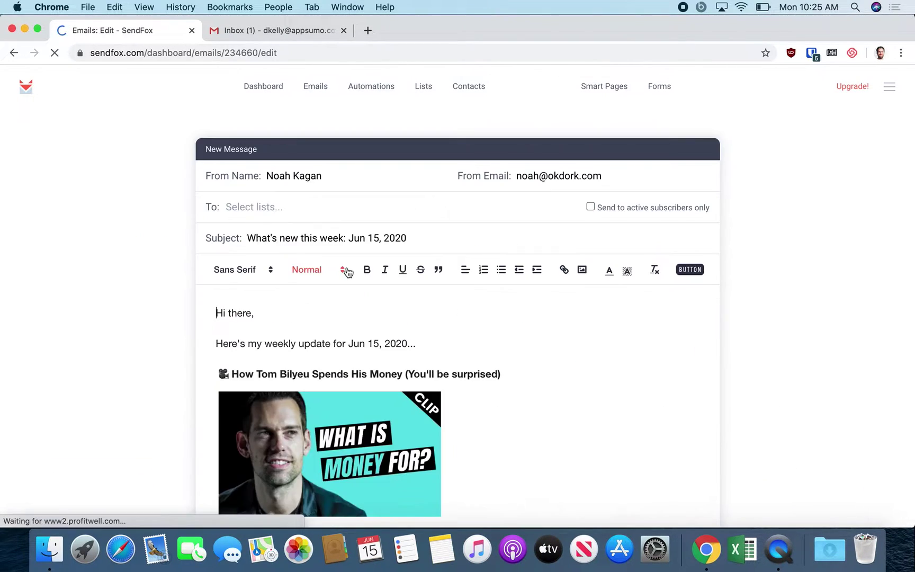
scroll(347, 268, down, 2)
scroll(345, 265, down, 1)
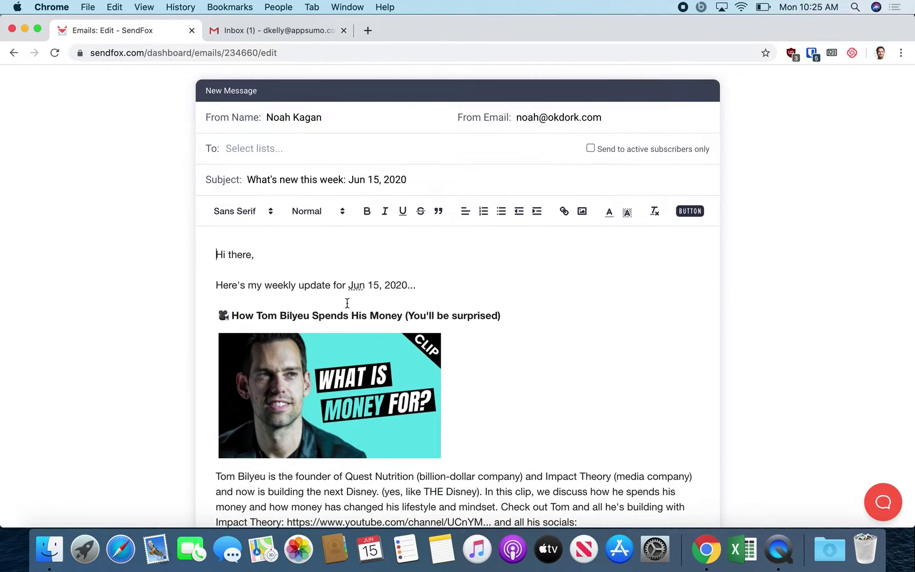
scroll(347, 300, down, 3)
scroll(347, 307, down, 12)
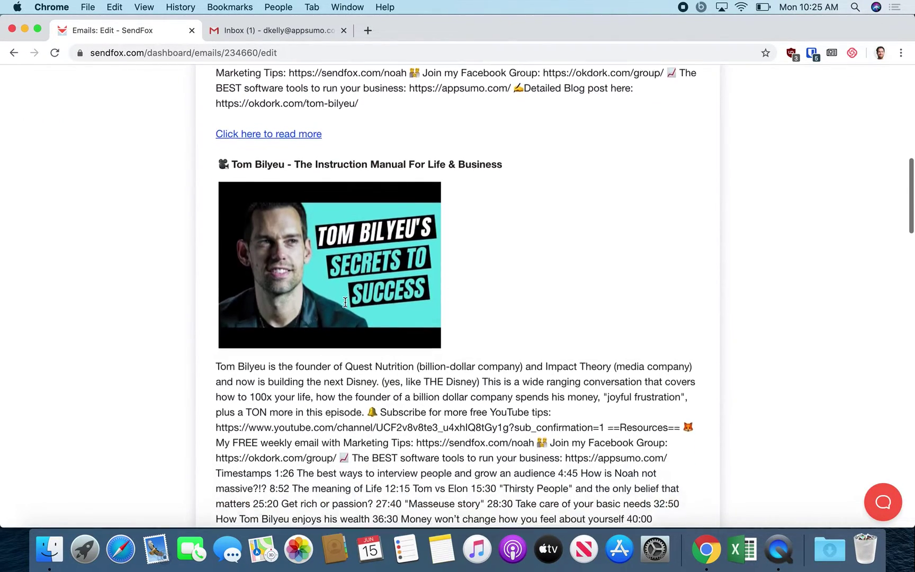
scroll(345, 302, down, 2)
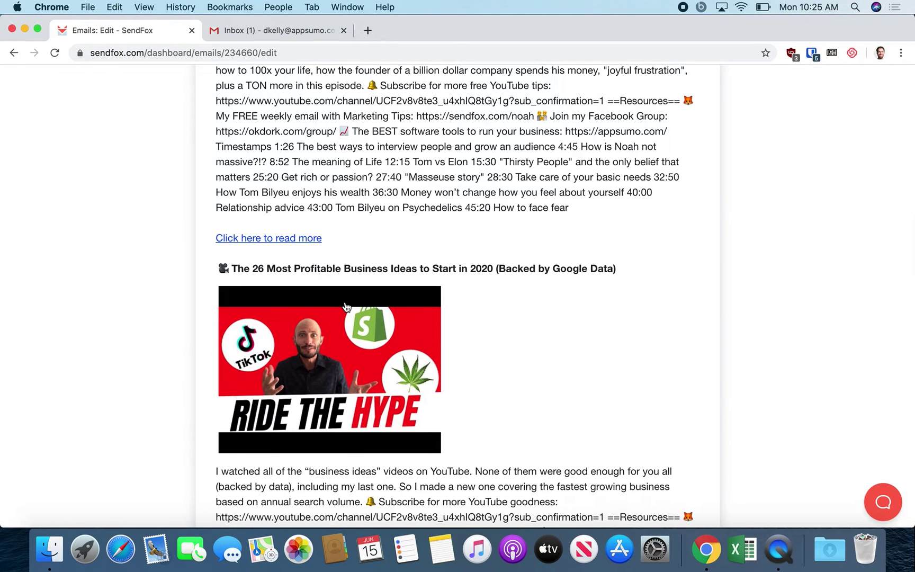
scroll(346, 302, down, 7)
scroll(345, 302, down, 3)
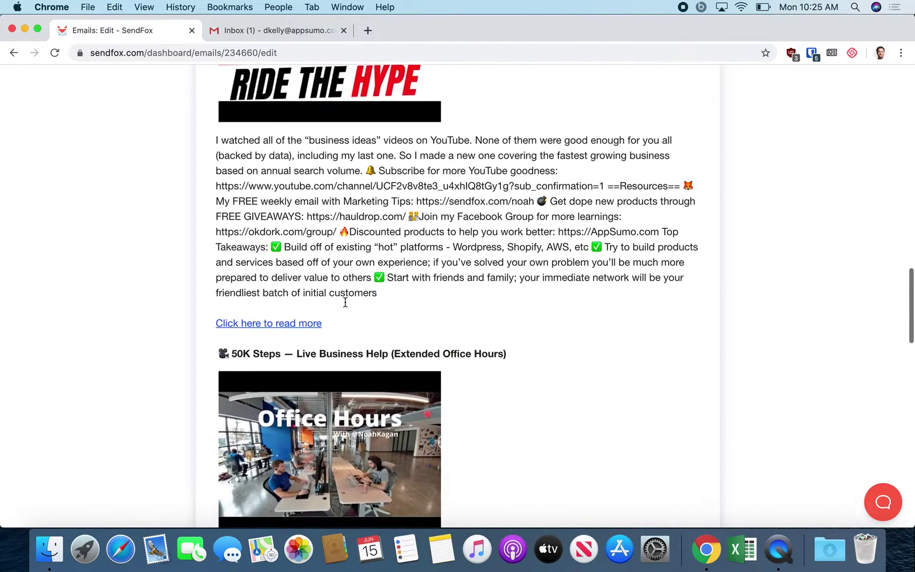
drag(398, 214, 214, 93)
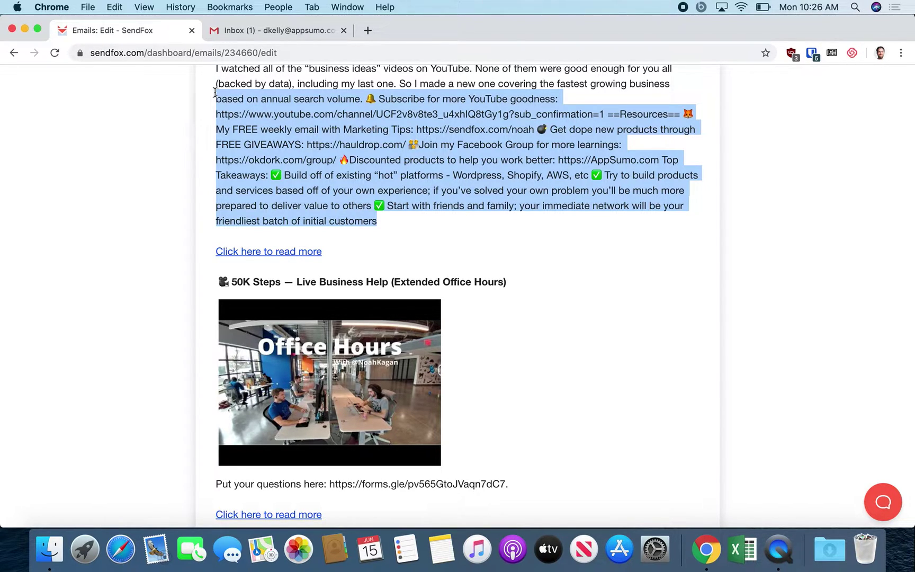
scroll(215, 92, down, 10)
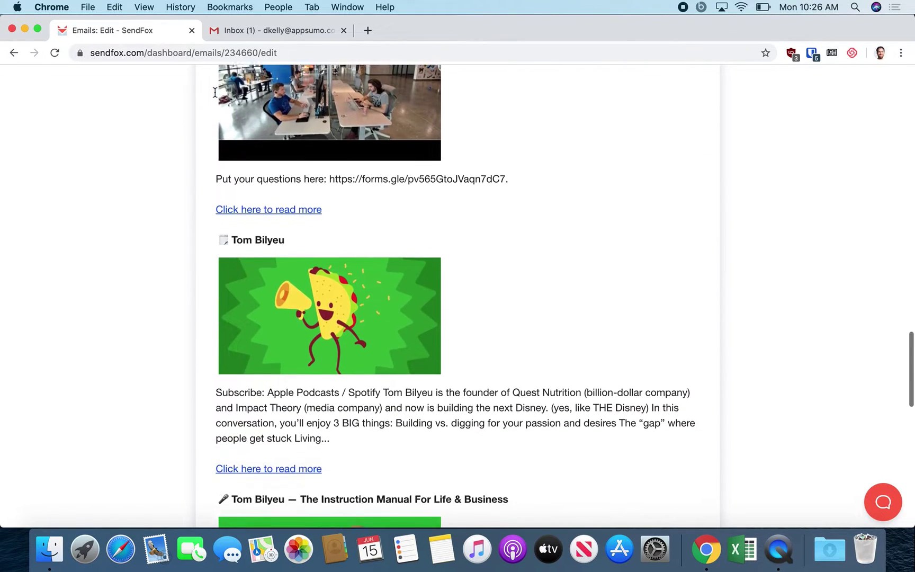
scroll(215, 92, down, 15)
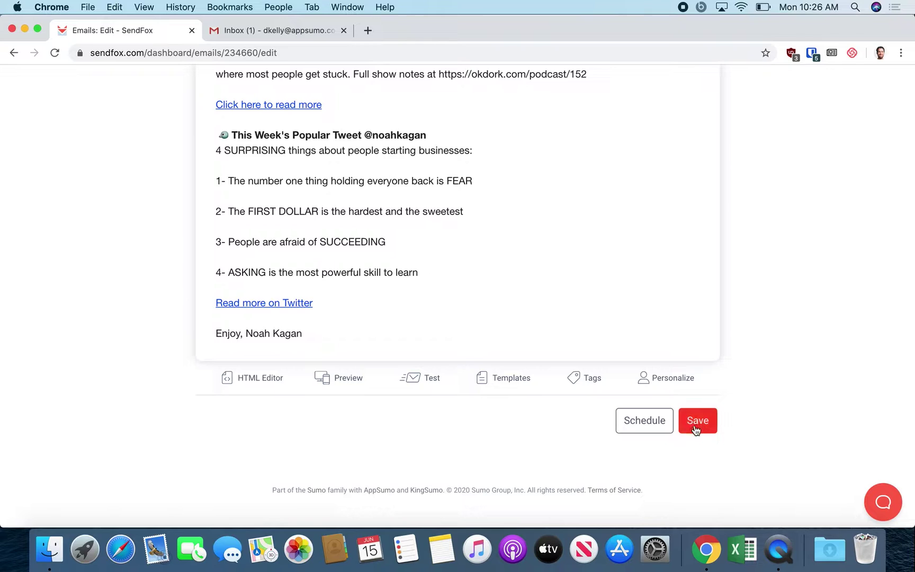
Step: View the scheduling options for the drafted email, close them without scheduling and return to the start of the email
click(657, 427)
click(450, 213)
click(619, 352)
scroll(661, 371, up, 15)
scroll(476, 211, up, 15)
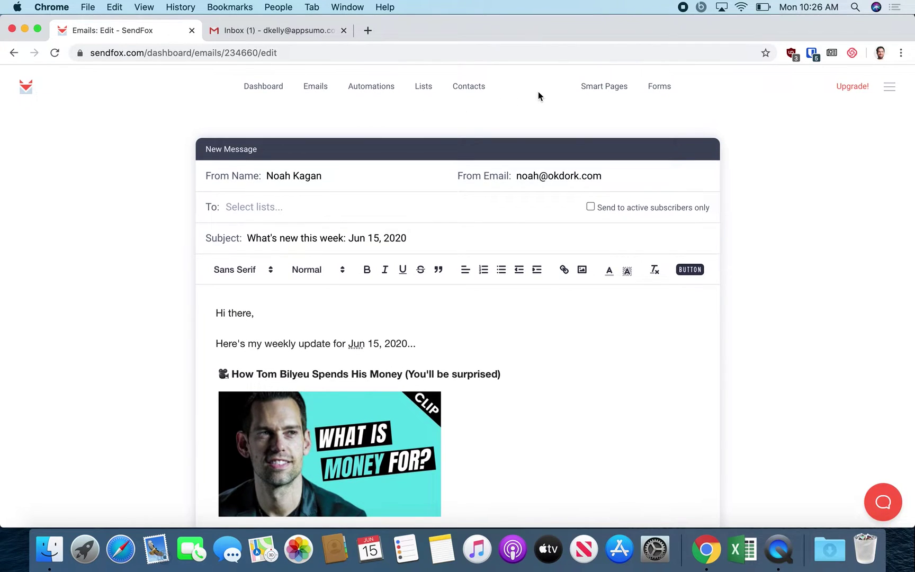
Step: Open the primary Smart Page in the editor and review its title, landing page text and feed page settings
click(598, 92)
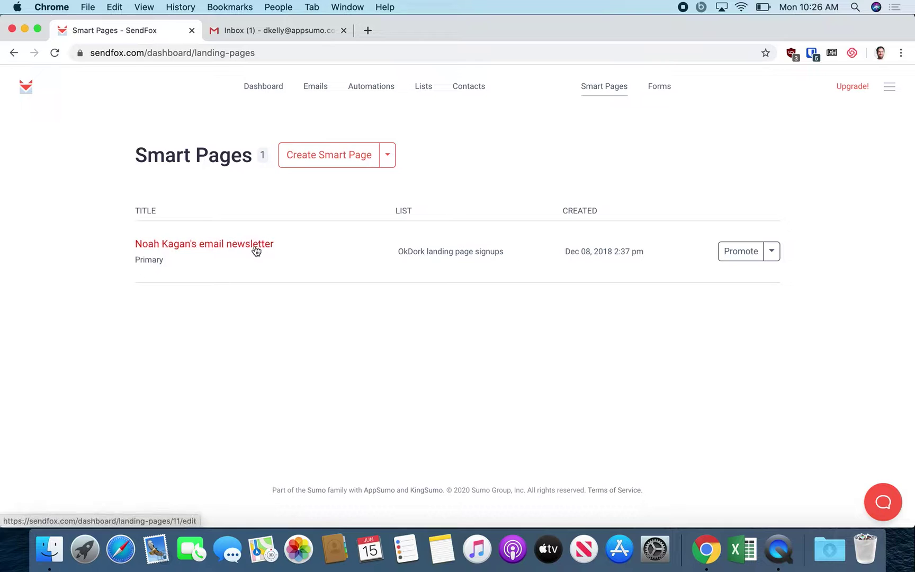
click(772, 251)
click(725, 283)
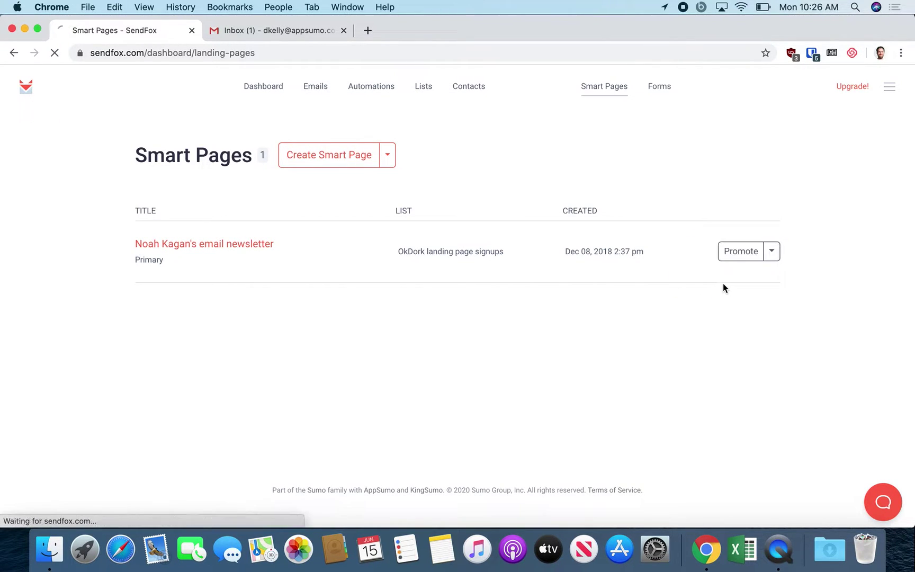
scroll(478, 260, down, 2)
scroll(479, 261, down, 5)
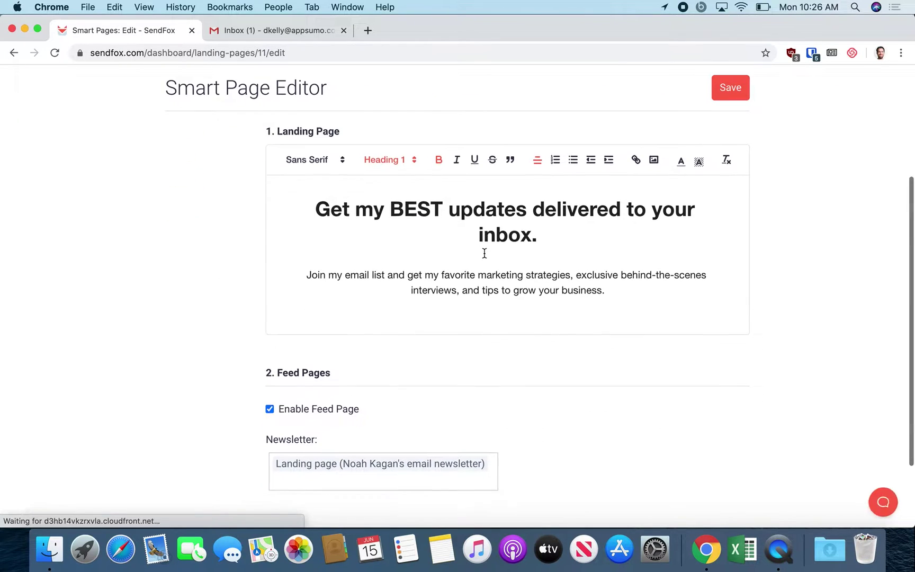
scroll(484, 255, up, 5)
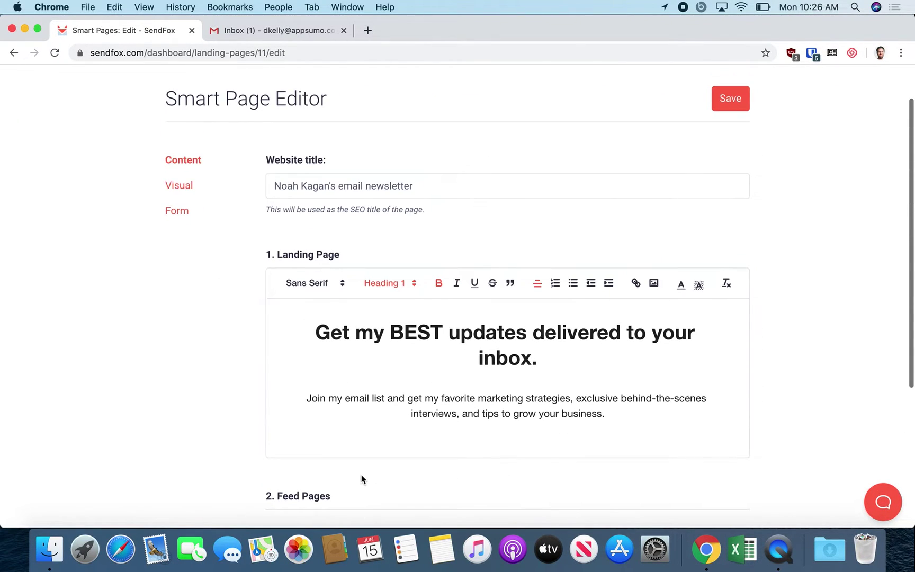
scroll(361, 474, down, 2)
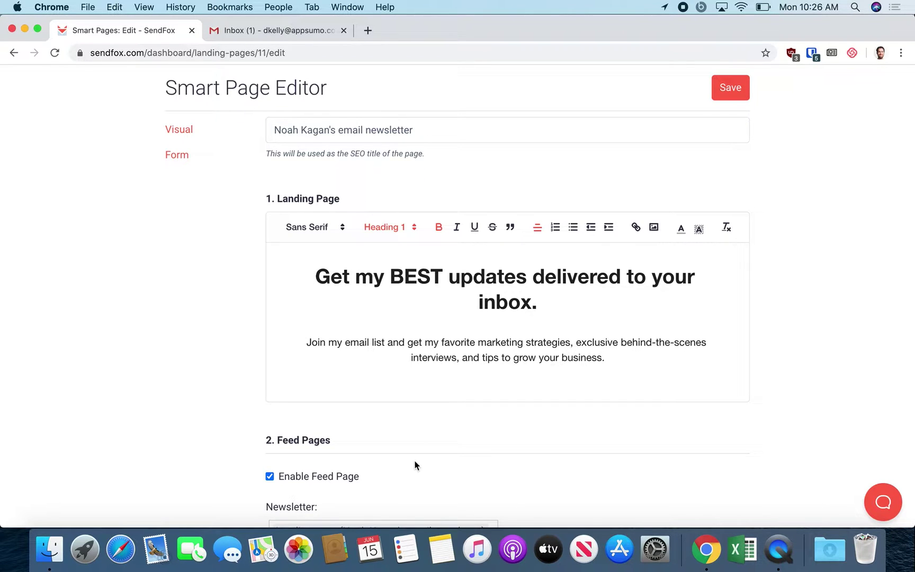
scroll(333, 108, up, 4)
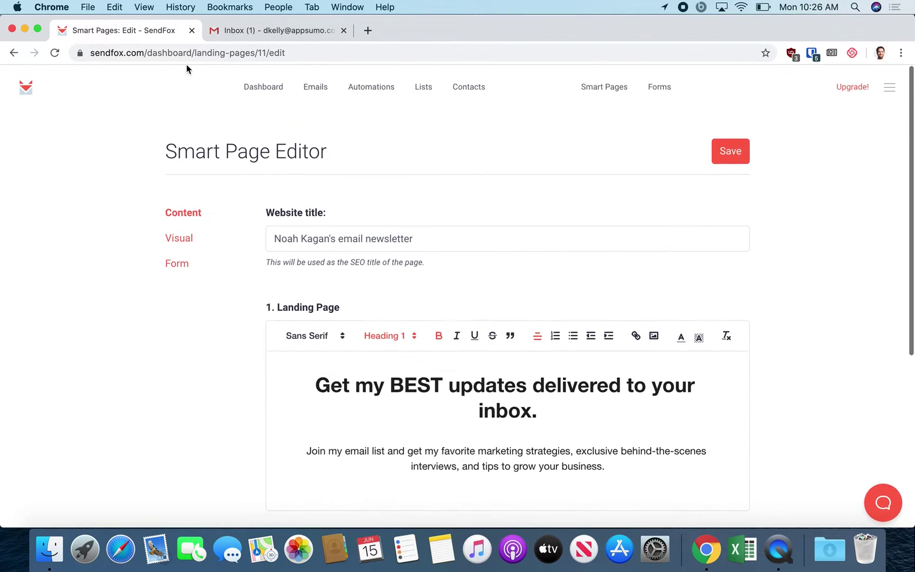
Step: Go back to the Smart Pages list and view the public landing page of the primary Smart Page
click(13, 52)
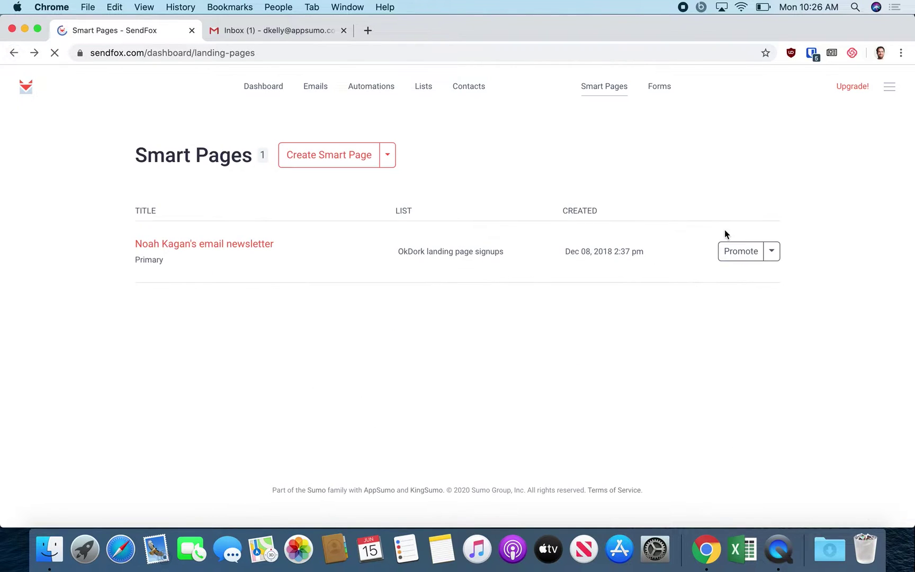
click(771, 252)
click(741, 222)
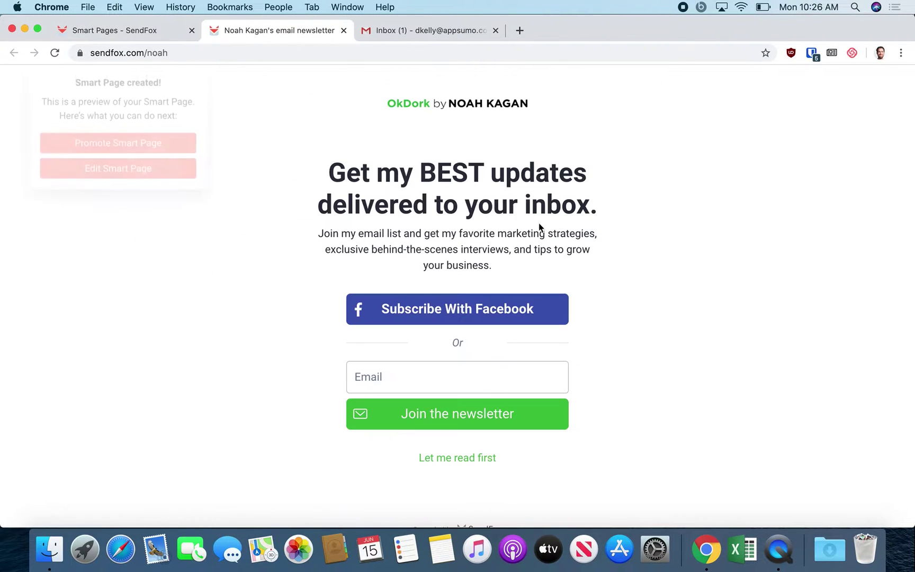
scroll(560, 396, down, 1)
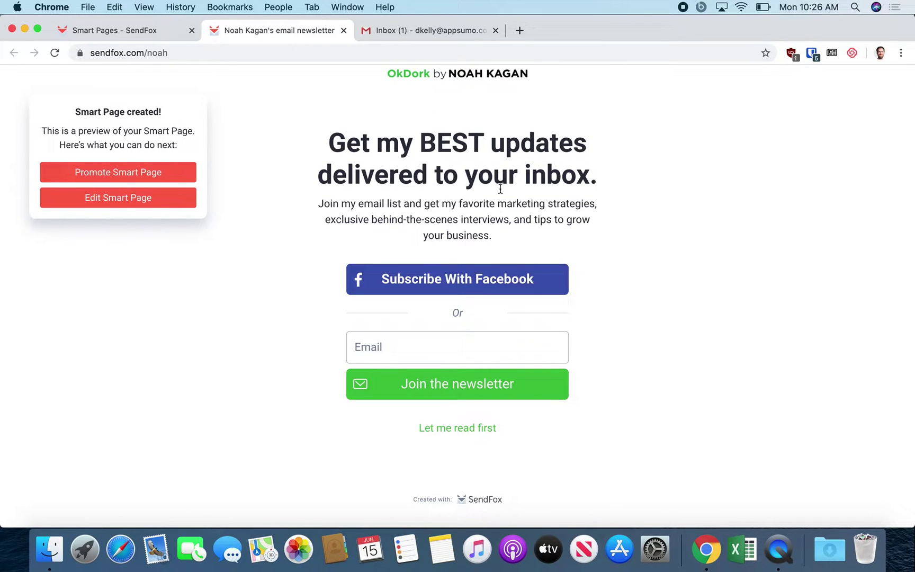
scroll(498, 183, up, 1)
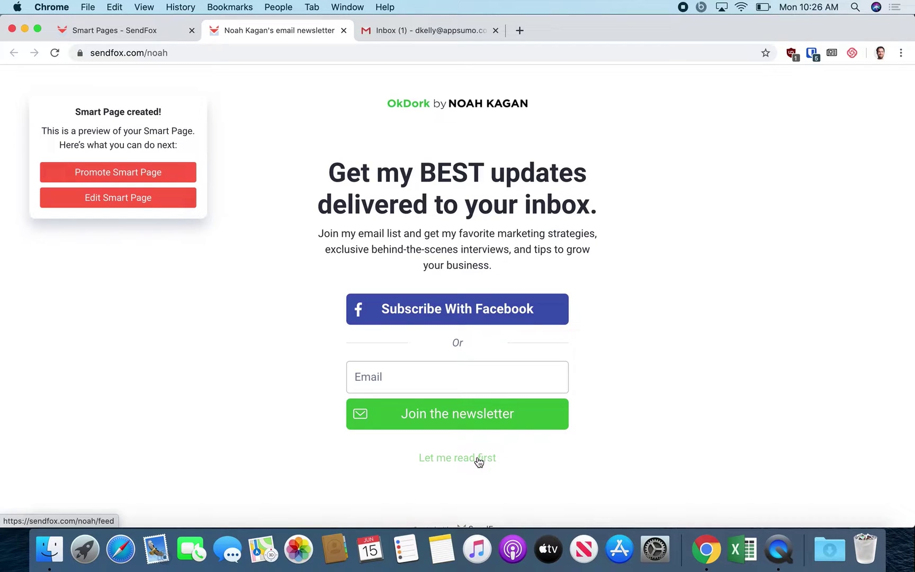
Step: Continue to the "Let me read first" feed and browse its video and podcast entries
drag(527, 468, 414, 466)
click(486, 462)
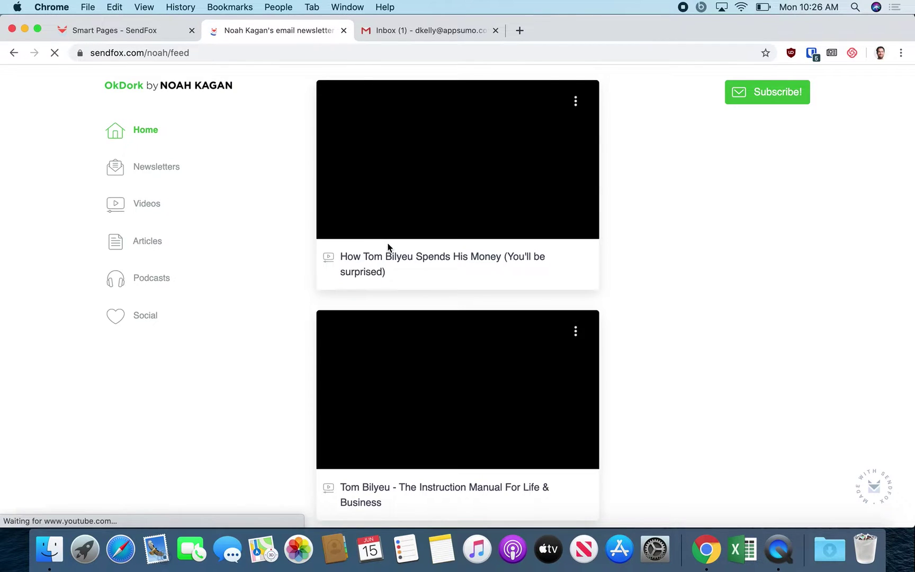
scroll(243, 281, down, 4)
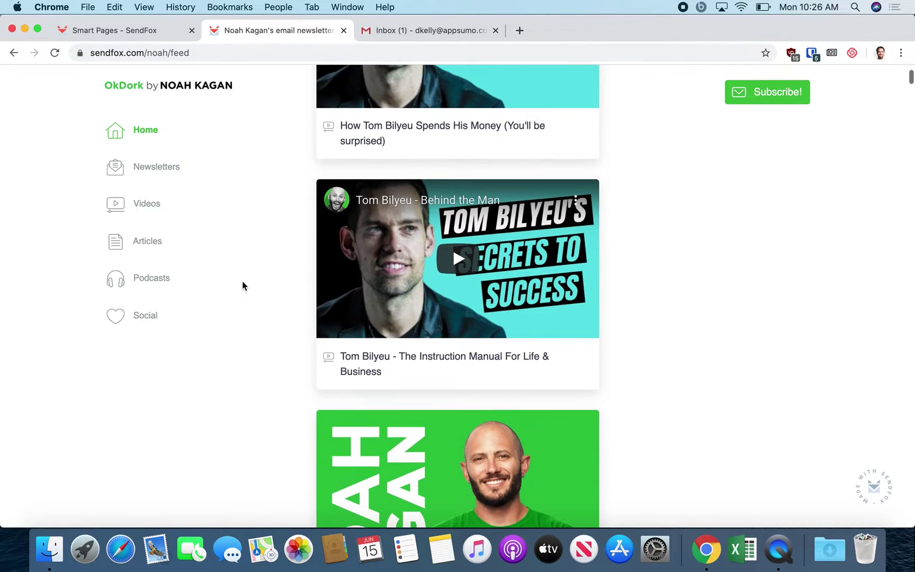
scroll(243, 281, down, 4)
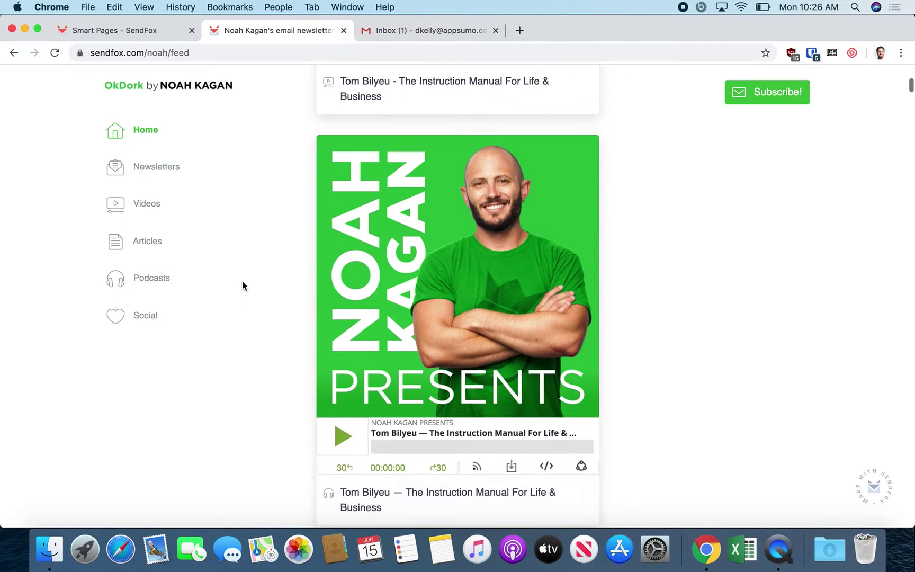
Step: Browse the rest of the feed, and view its Newsletters, Videos, Articles, Podcasts and Social sections in turn
scroll(243, 285, down, 1)
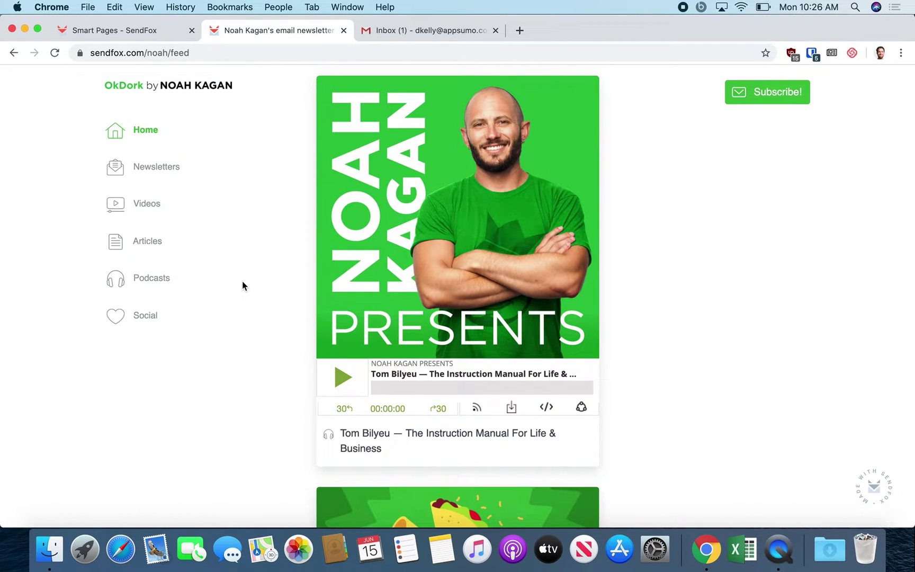
scroll(256, 203, down, 15)
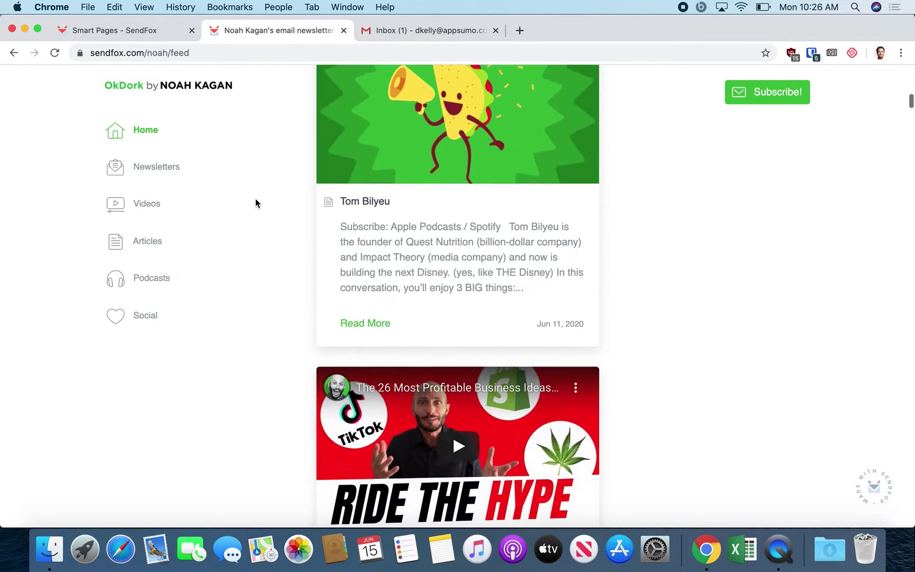
click(157, 168)
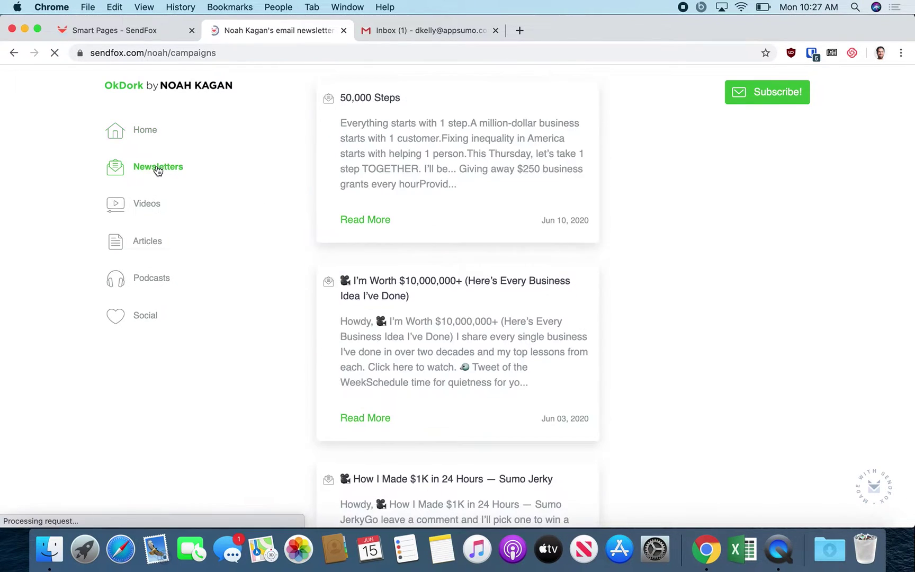
click(149, 209)
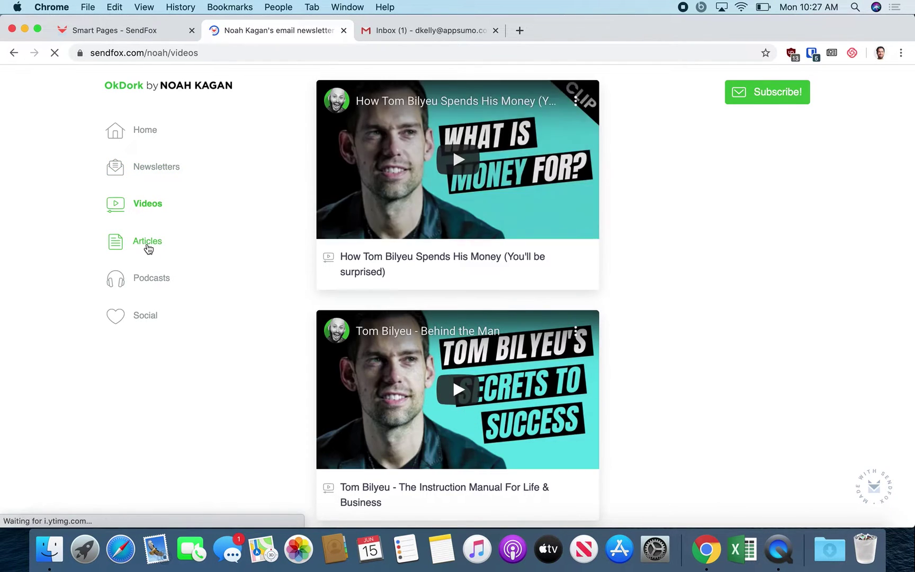
click(147, 246)
click(156, 285)
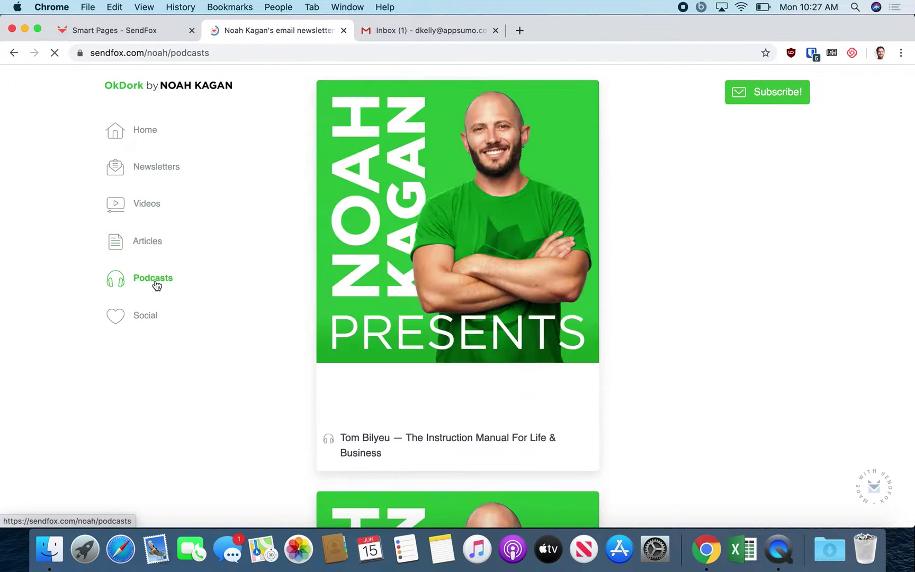
click(147, 316)
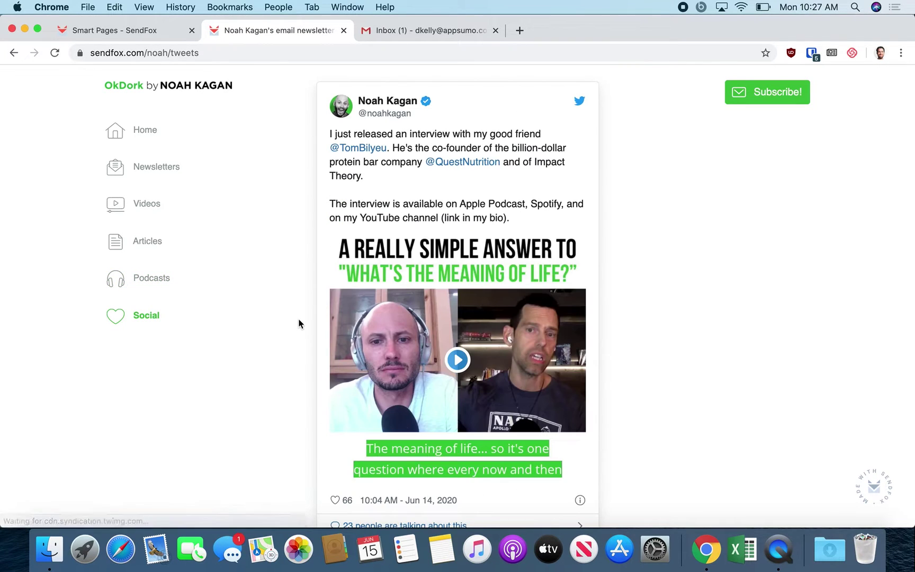
scroll(299, 323, down, 2)
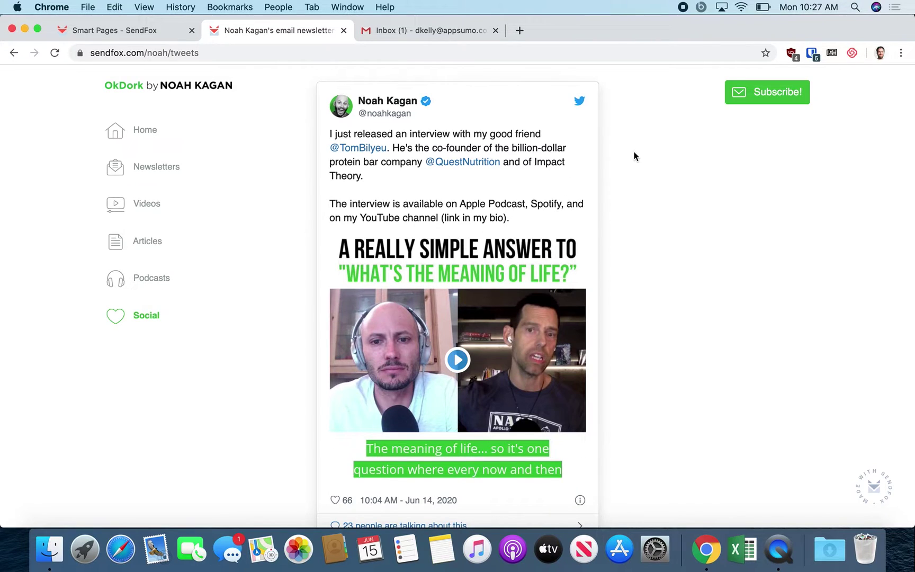
Step: Go back to the feed's home page, view the newsletter subscription form and close it without subscribing
click(167, 90)
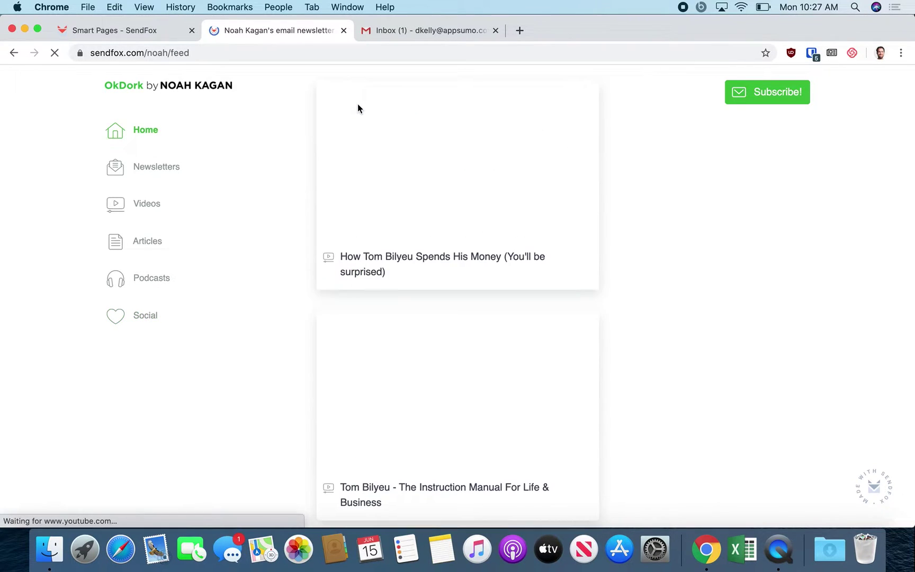
click(771, 96)
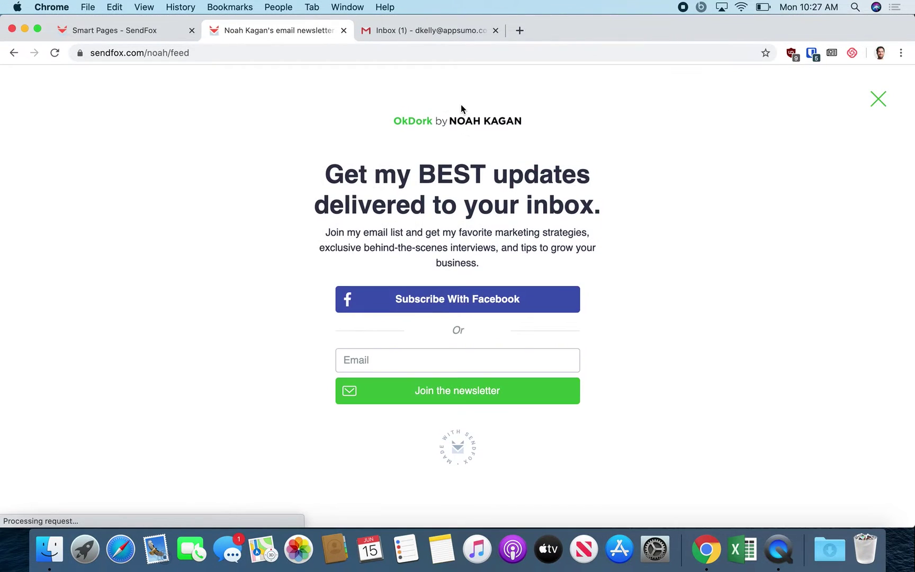
click(423, 363)
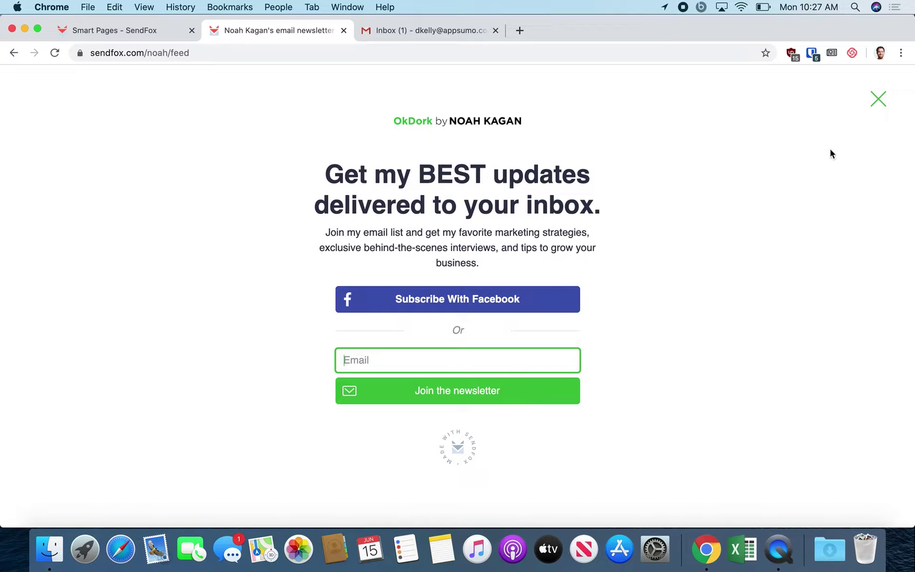
click(872, 100)
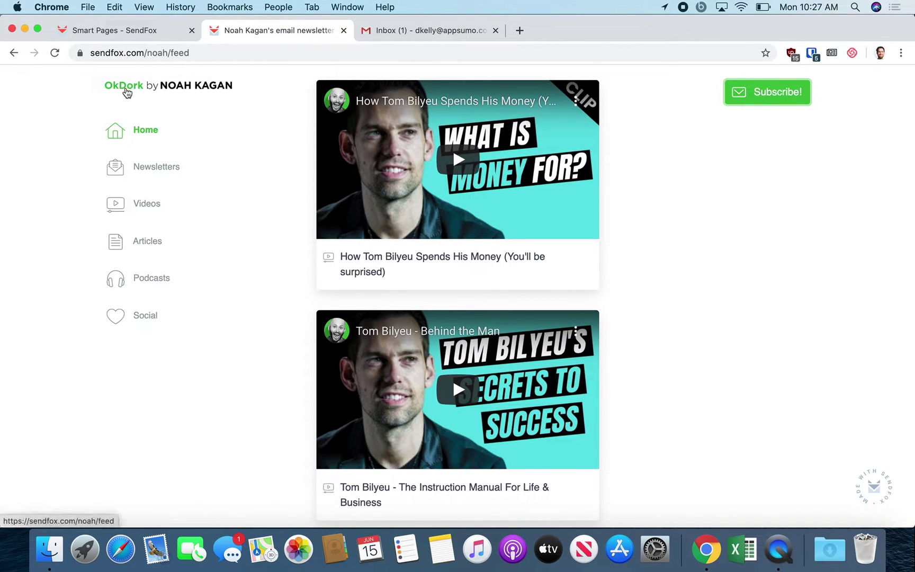
click(127, 93)
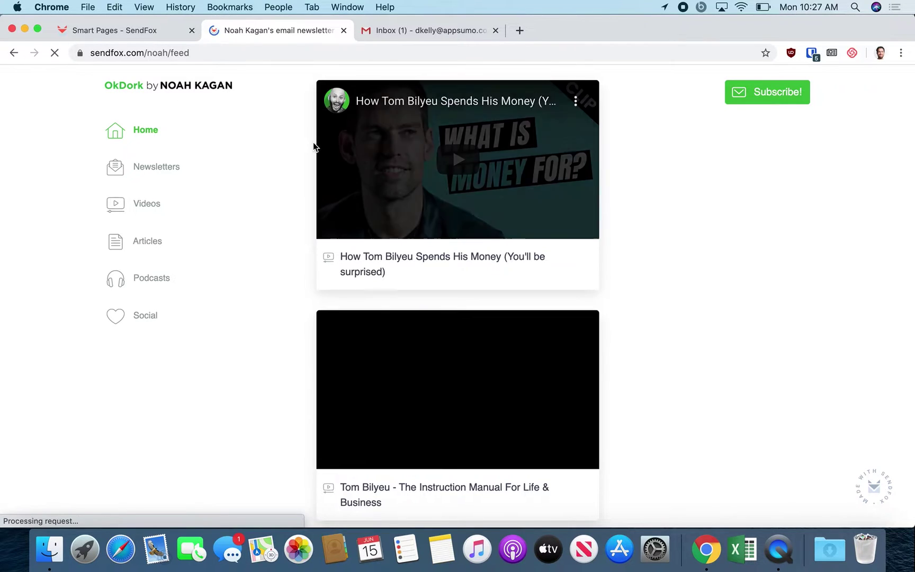
Step: Return to the SendFox dashboard and open the Subscriber Referrals section of the account settings
click(169, 37)
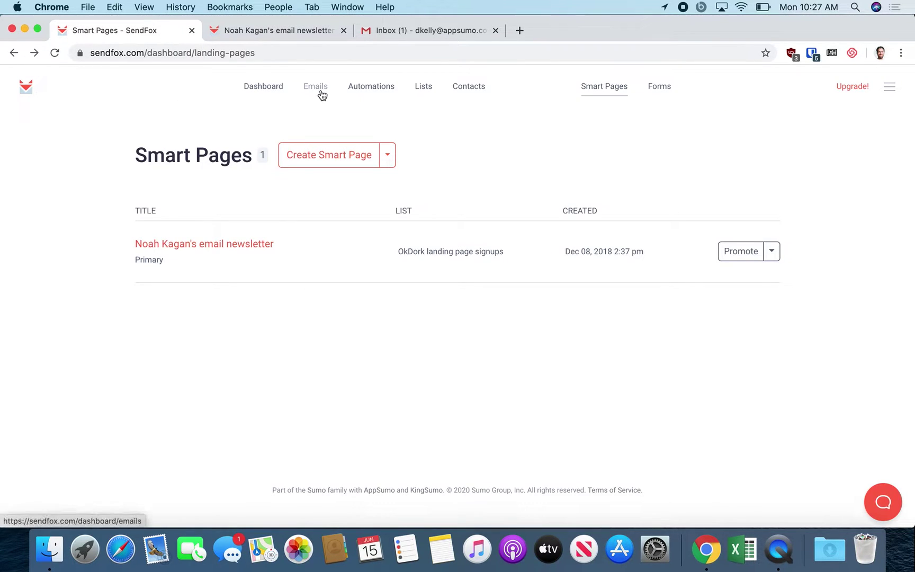
click(890, 90)
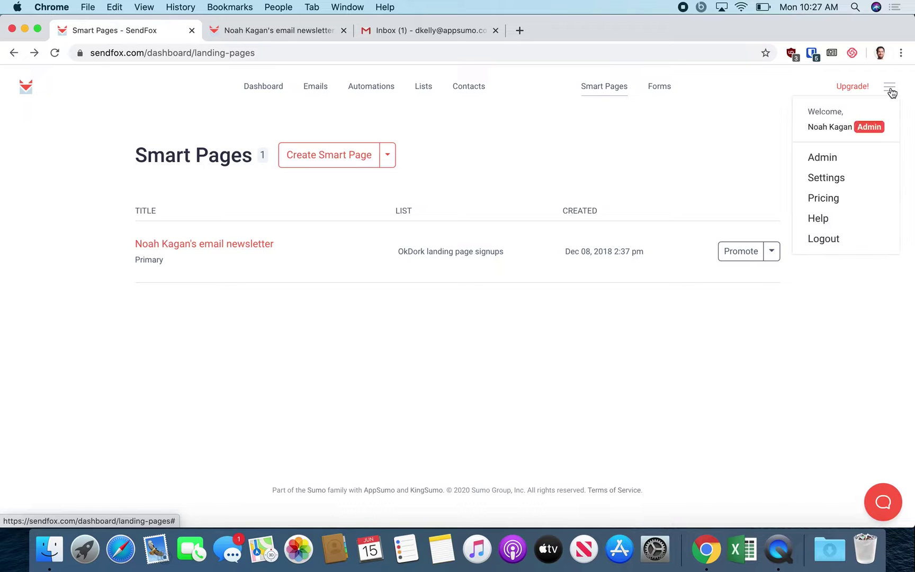
click(846, 180)
scroll(219, 273, down, 1)
click(201, 306)
scroll(381, 286, down, 2)
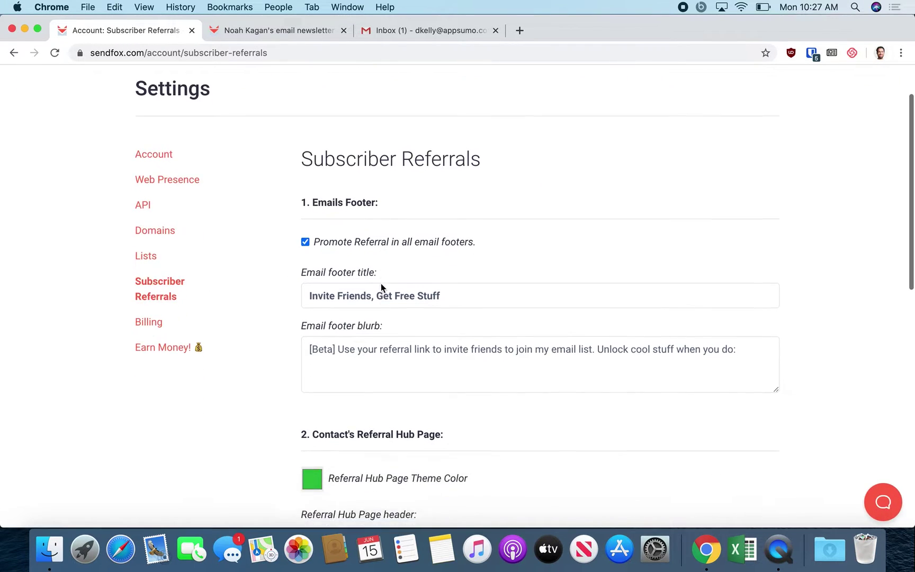
Step: Review the referral settings for the email footer, the contact's Referral Hub page and the prizes
scroll(382, 284, down, 3)
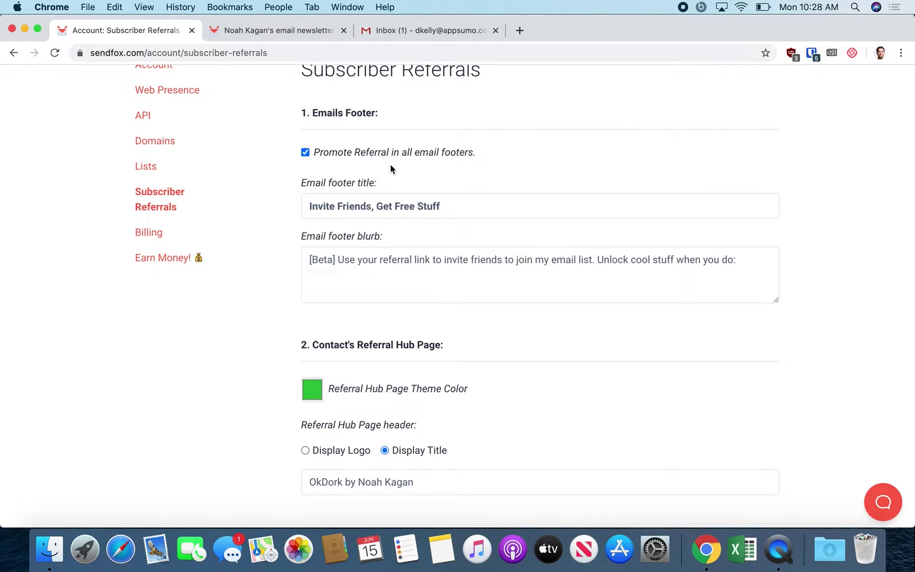
scroll(391, 164, down, 1)
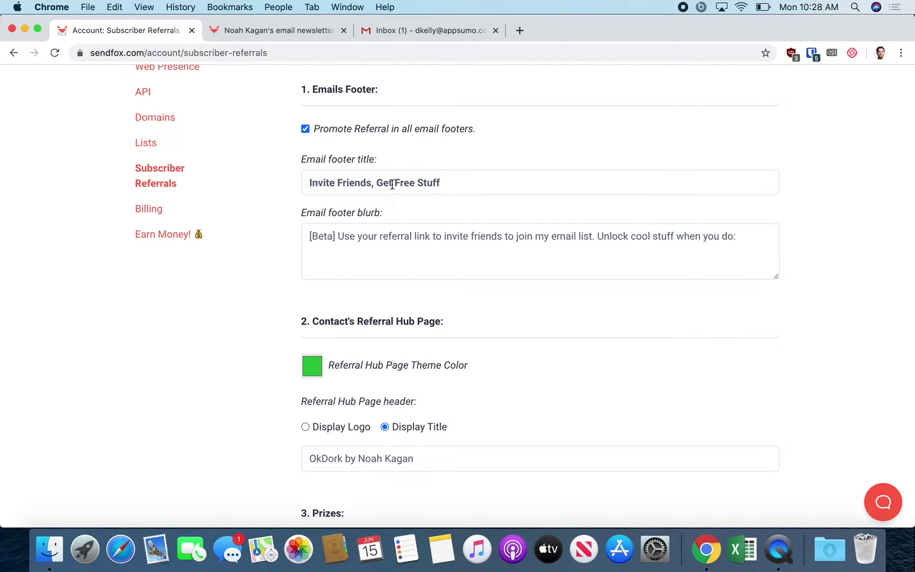
scroll(412, 229, down, 5)
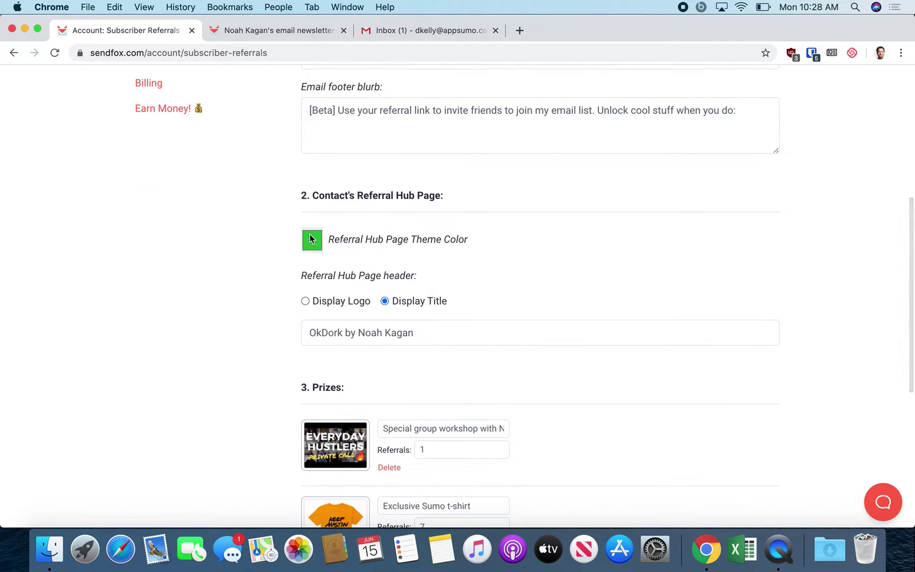
scroll(411, 304, down, 1)
scroll(413, 305, down, 1)
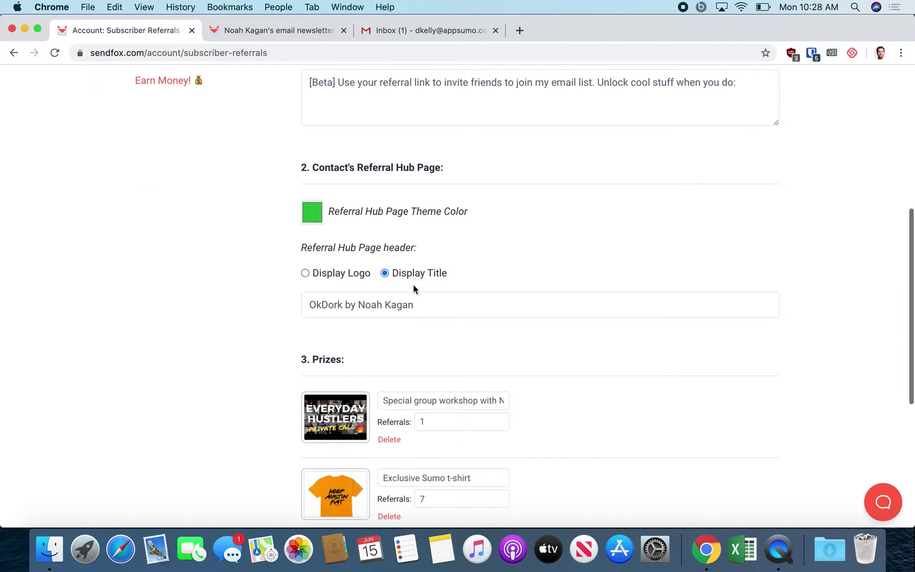
scroll(424, 297, down, 6)
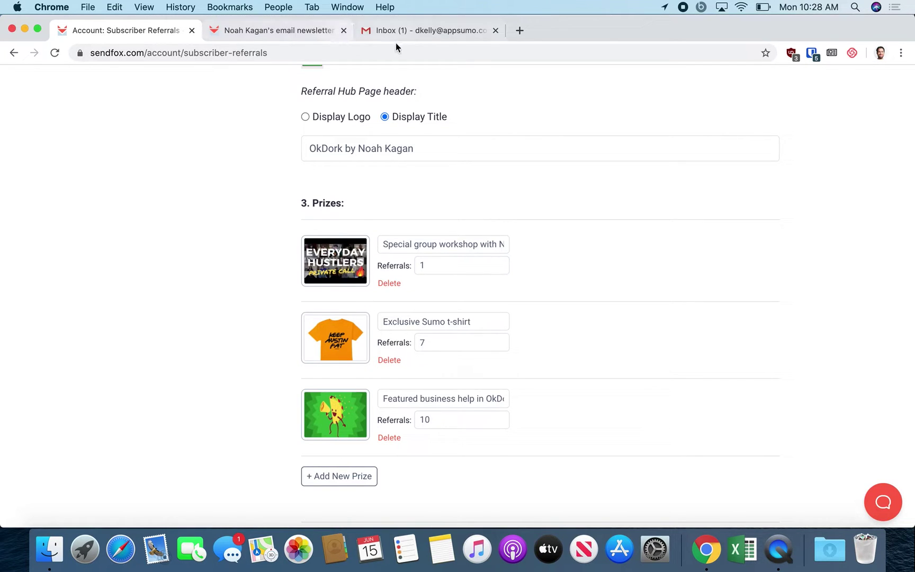
Step: Switch to Gmail, open the "What's new this week: Jun 15, 2020" email and read through its video and social updates
click(408, 34)
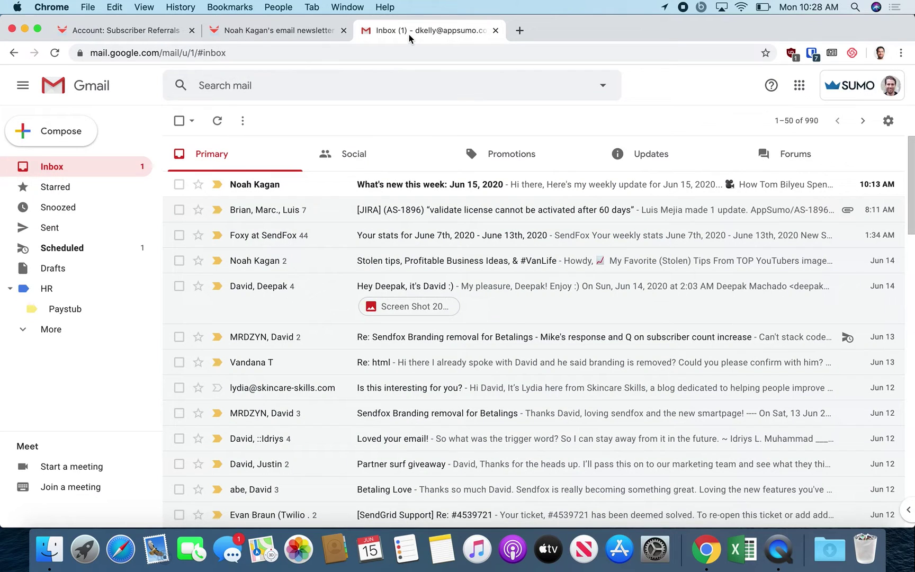
click(458, 190)
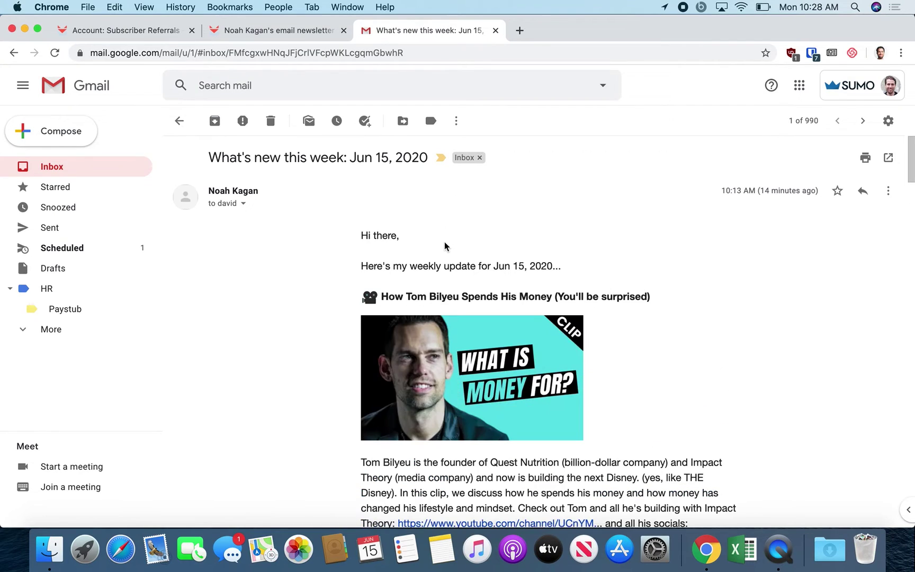
scroll(446, 245, down, 5)
scroll(445, 246, down, 3)
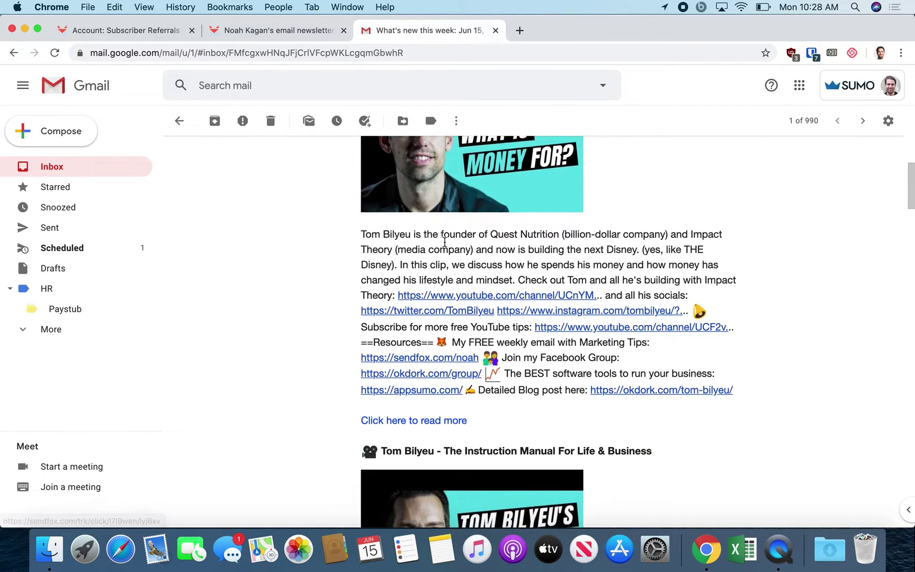
scroll(444, 243, down, 2)
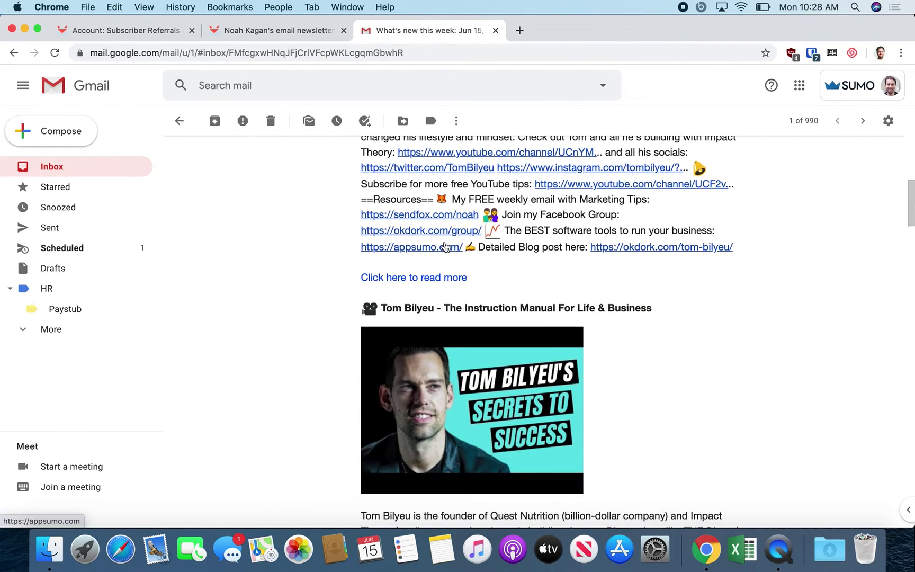
scroll(445, 247, down, 3)
scroll(445, 246, down, 2)
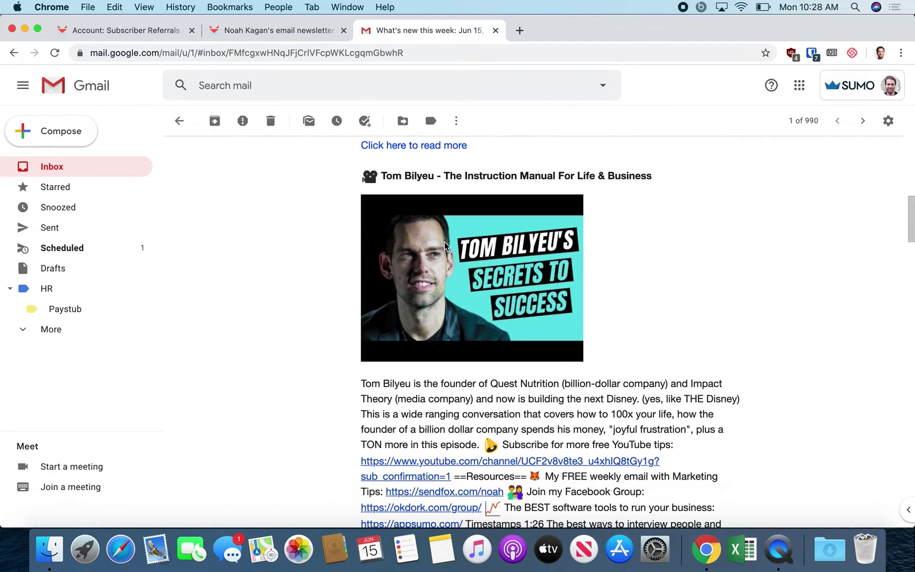
scroll(445, 246, down, 3)
drag(516, 426, 350, 200)
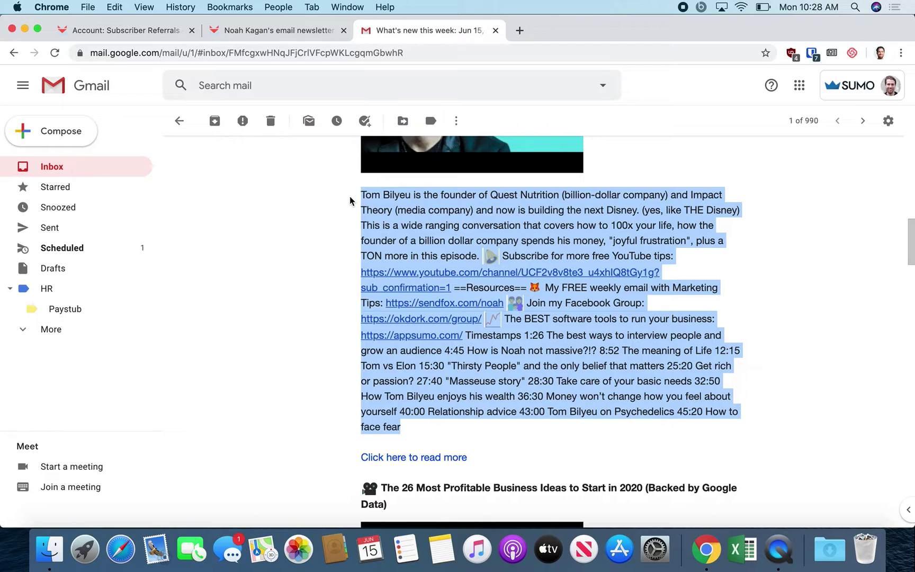
scroll(350, 200, down, 12)
scroll(480, 317, down, 20)
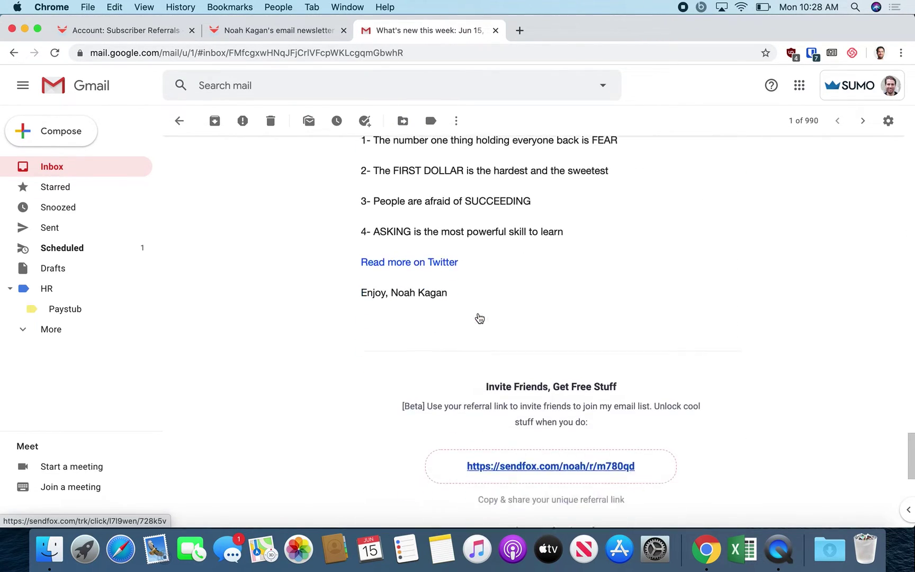
Step: Examine the "Invite Friends, Get Free Stuff" footer of the email, including its referral link and list of prizes
scroll(479, 316, down, 3)
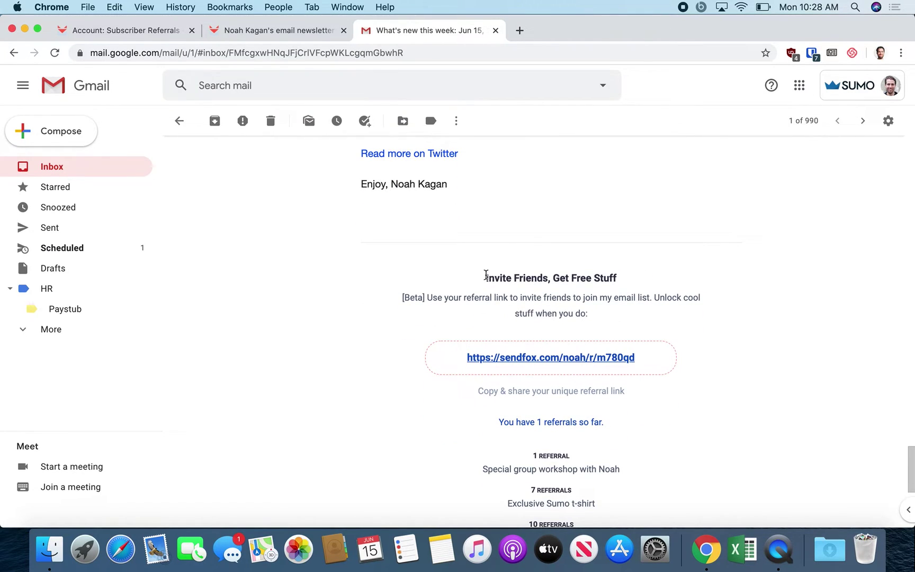
drag(484, 274, 627, 360)
click(737, 424)
scroll(609, 357, down, 5)
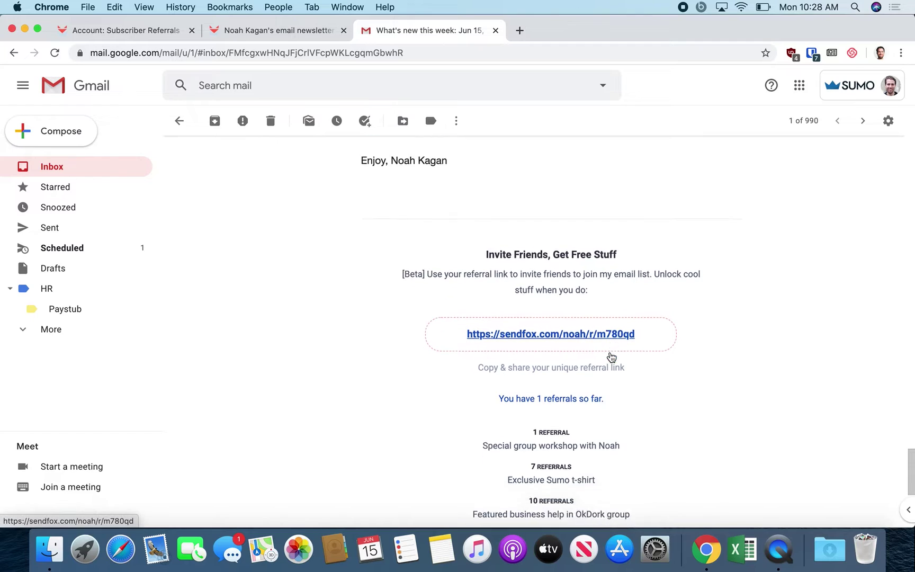
drag(531, 313, 661, 411)
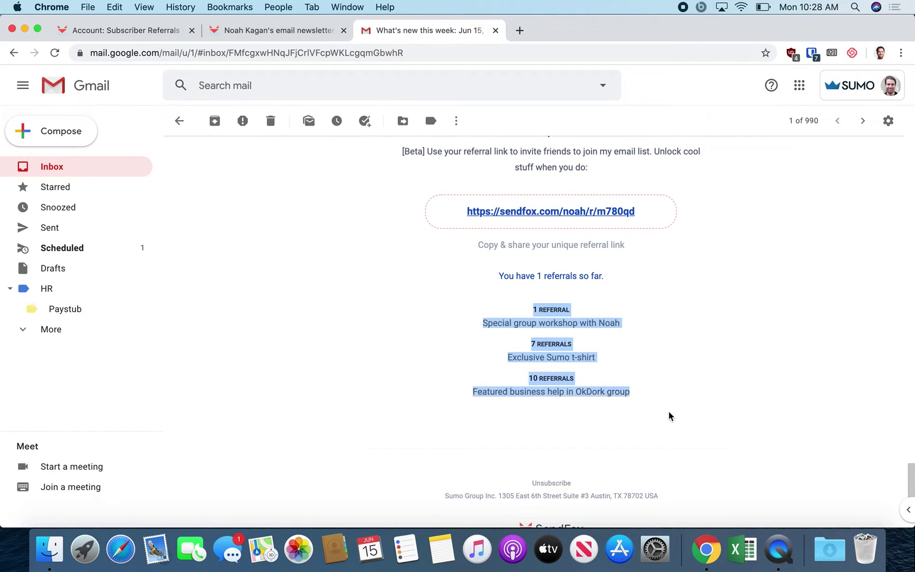
click(676, 335)
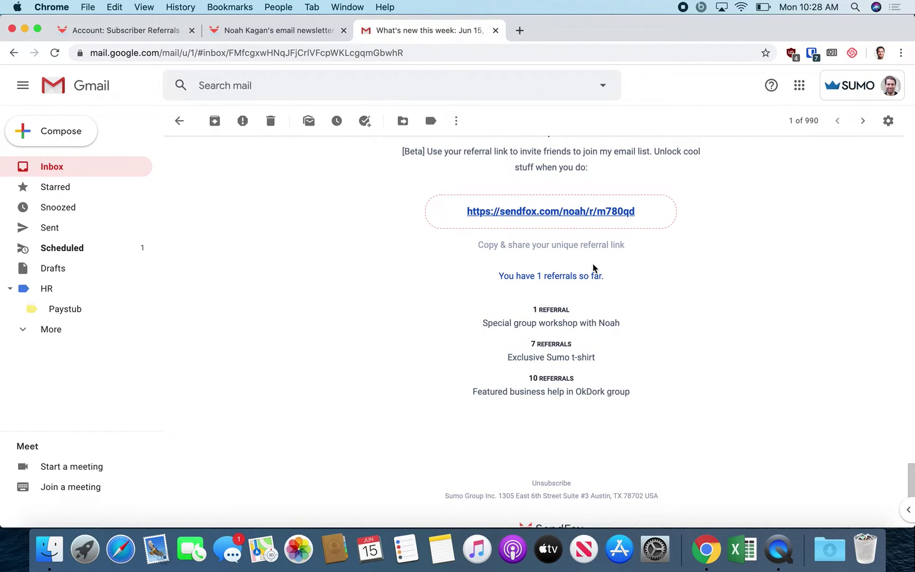
Step: Open the Referral Hub page from the email's referral count and review its rewards, sharing options and prizes
click(570, 275)
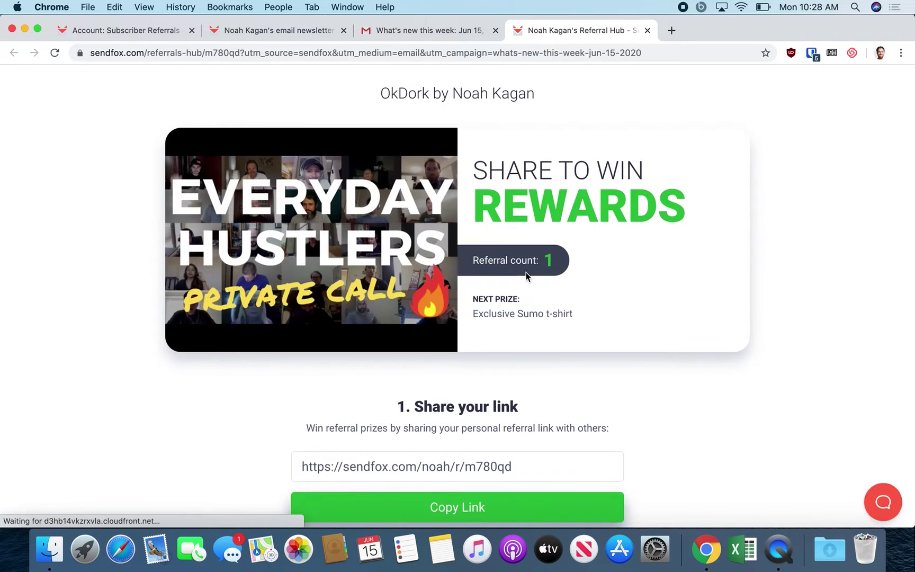
scroll(526, 276, down, 10)
scroll(527, 276, up, 10)
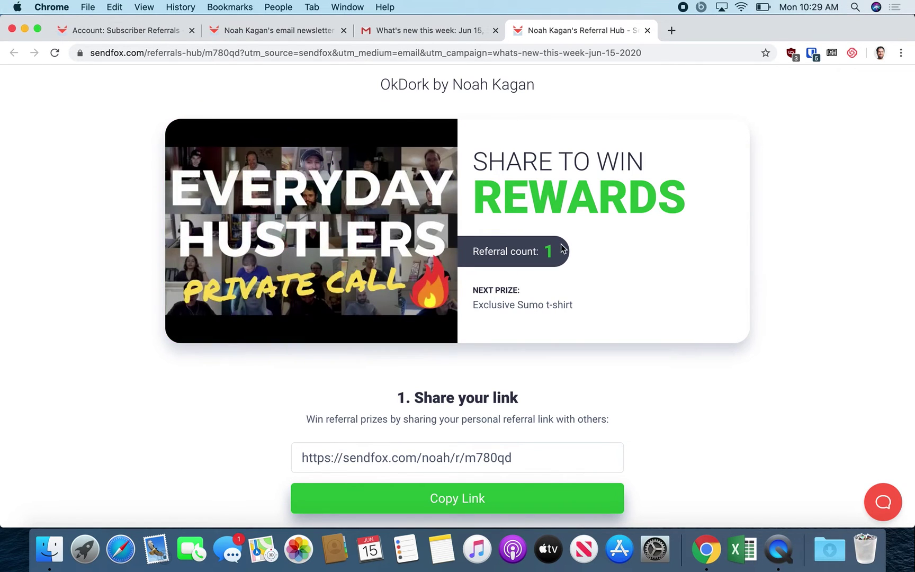
scroll(554, 254, down, 3)
scroll(553, 253, down, 12)
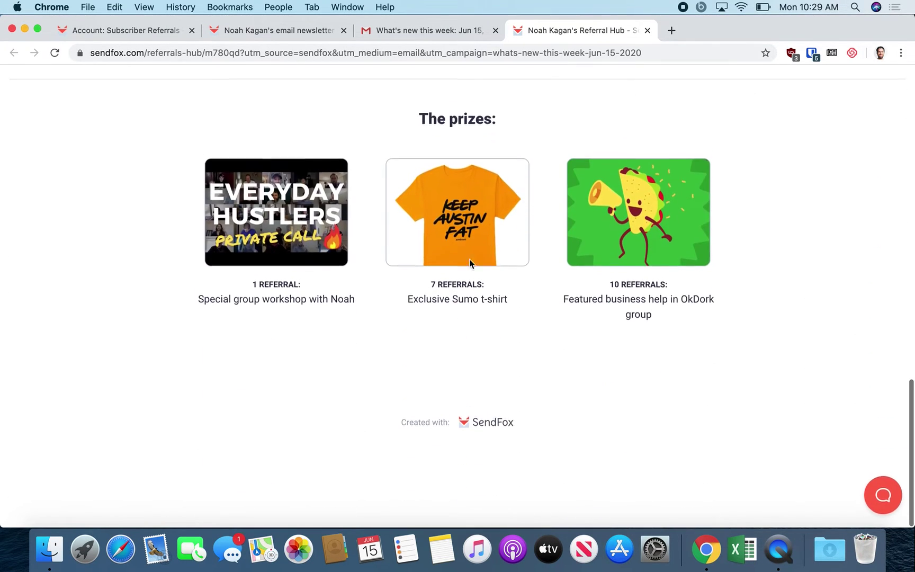
scroll(617, 243, up, 15)
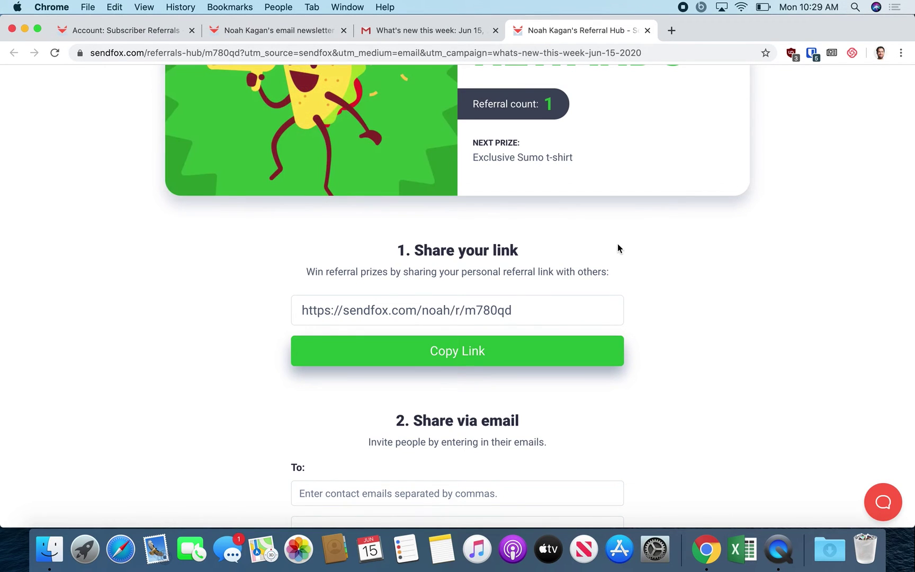
Step: Return to the SendFox subscriber referral settings and open the list of email campaigns with the Smart Campaigns status
click(127, 29)
scroll(453, 200, up, 10)
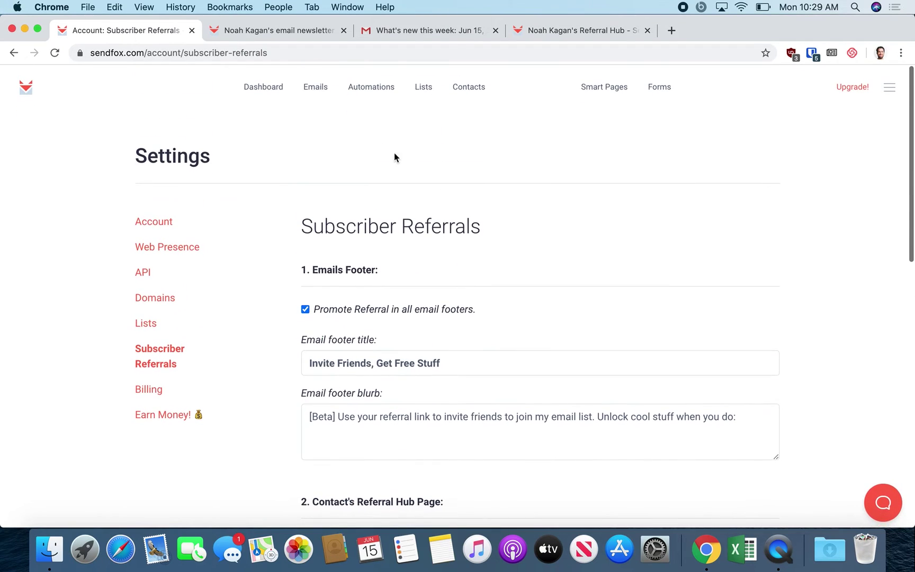
click(316, 97)
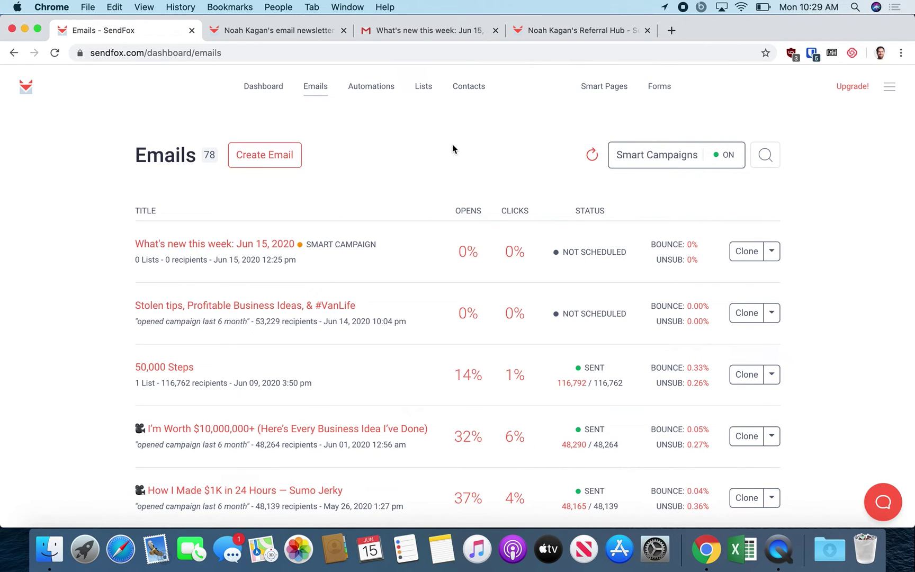
Step: Browse the public Smart Page feed and trim its web address to the base profile URL, leaving the address selected
click(334, 32)
scroll(291, 271, down, 4)
scroll(291, 271, down, 10)
drag(176, 54, 255, 81)
key(BackSpace)
key(BackSpace)
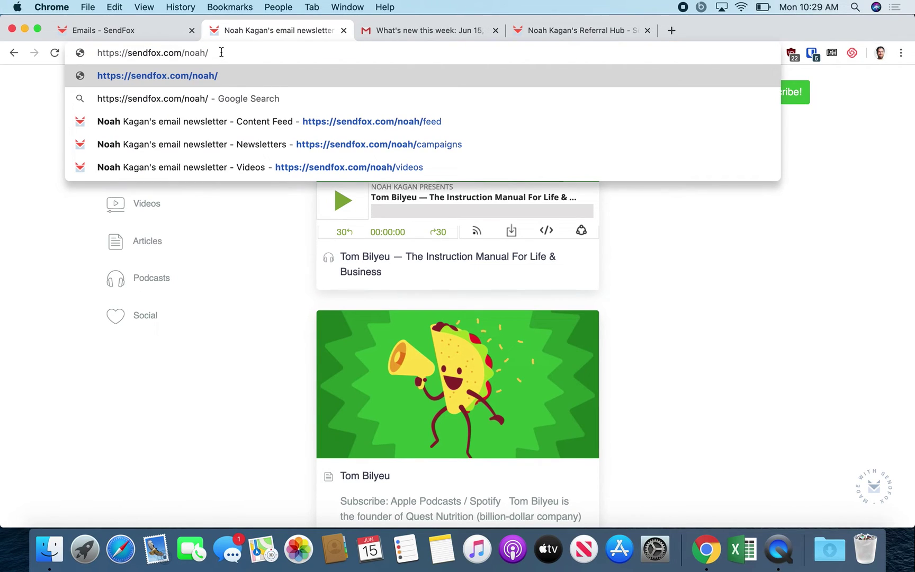
key(super+a)
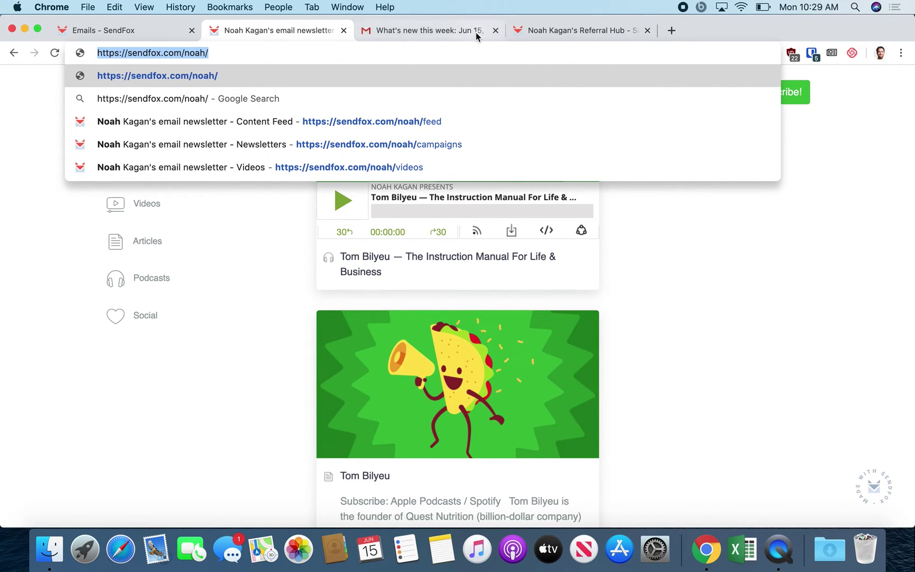
Step: Revisit the Referral Hub page and look over its rewards banner and its link, email and social sharing sections
click(554, 30)
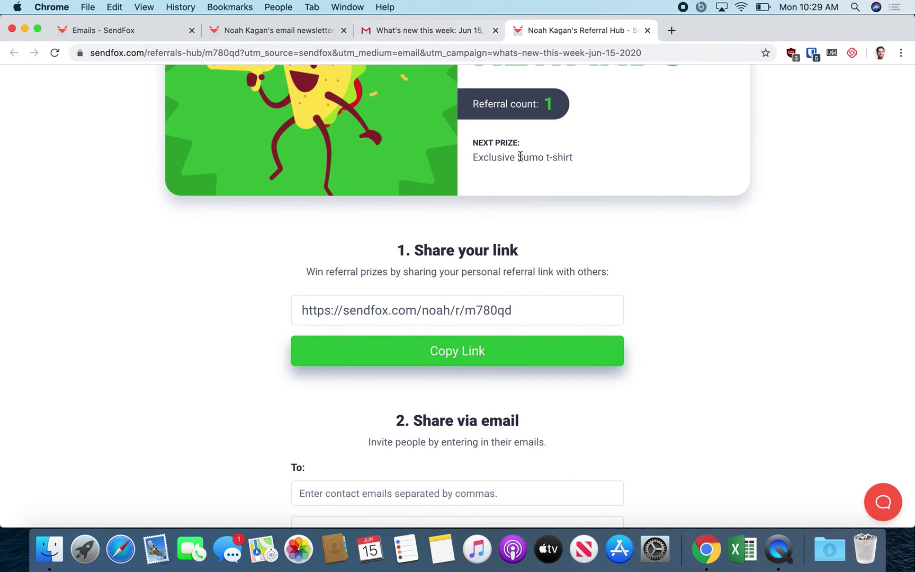
scroll(522, 153, up, 5)
scroll(520, 164, down, 15)
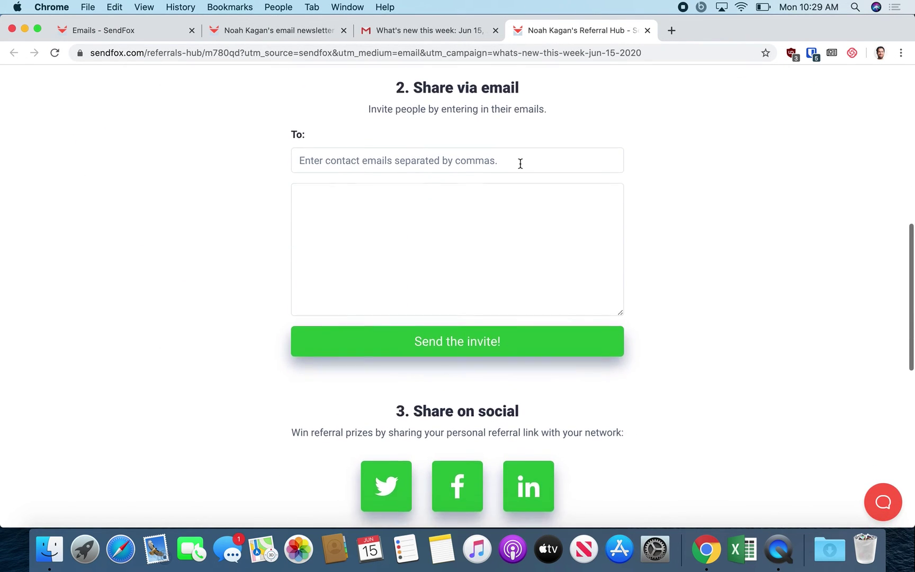
Step: Highlight the referral link and prize list in the Gmail message's footer, and return to the rewards banner of the Referral Hub
click(454, 33)
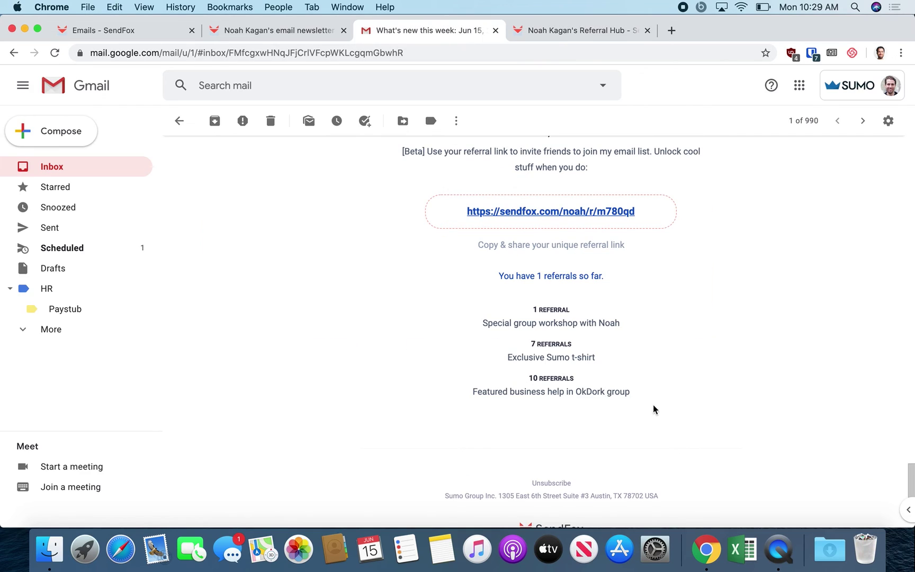
drag(652, 404, 460, 253)
click(601, 28)
scroll(562, 219, up, 10)
scroll(563, 218, up, 8)
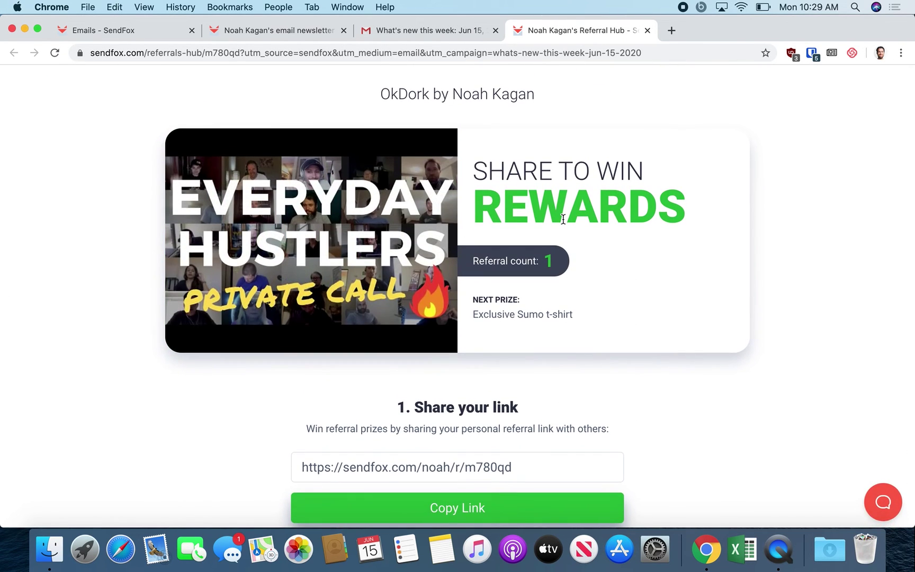